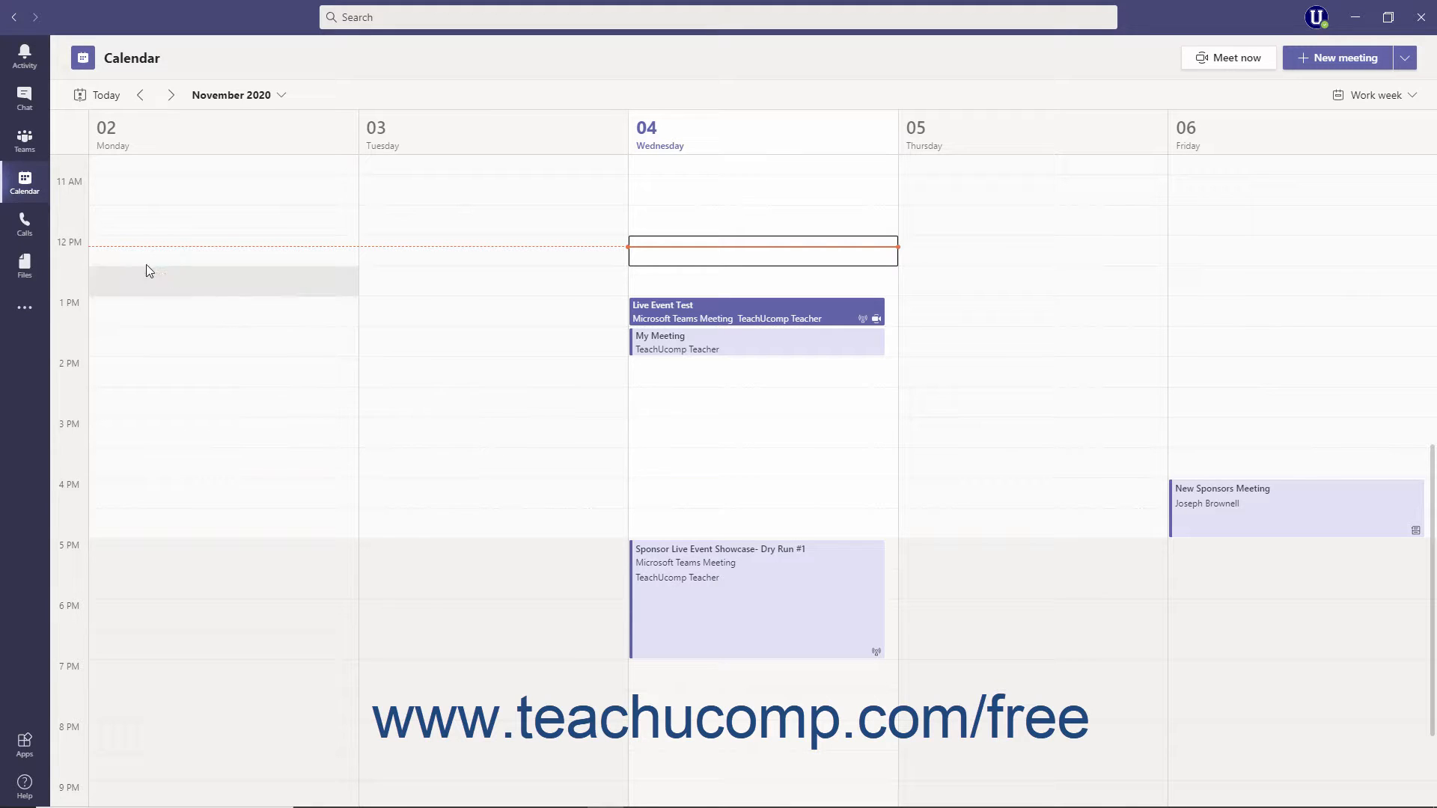
Open the Live Event Test meeting from the calendar and join it as a producer.
{"action": "left_click", "coordinate": [28, 189]}
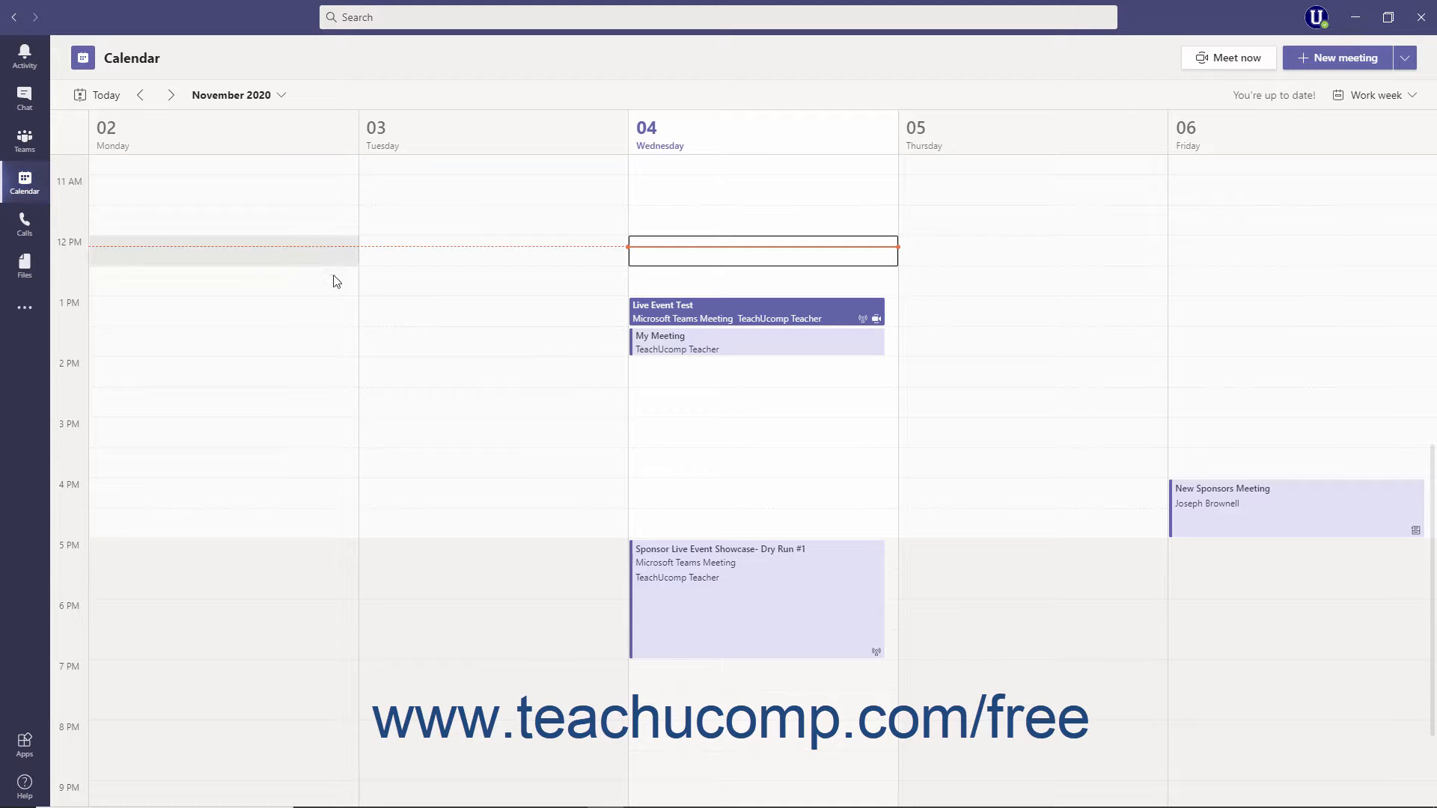
{"action": "left_click", "coordinate": [647, 318]}
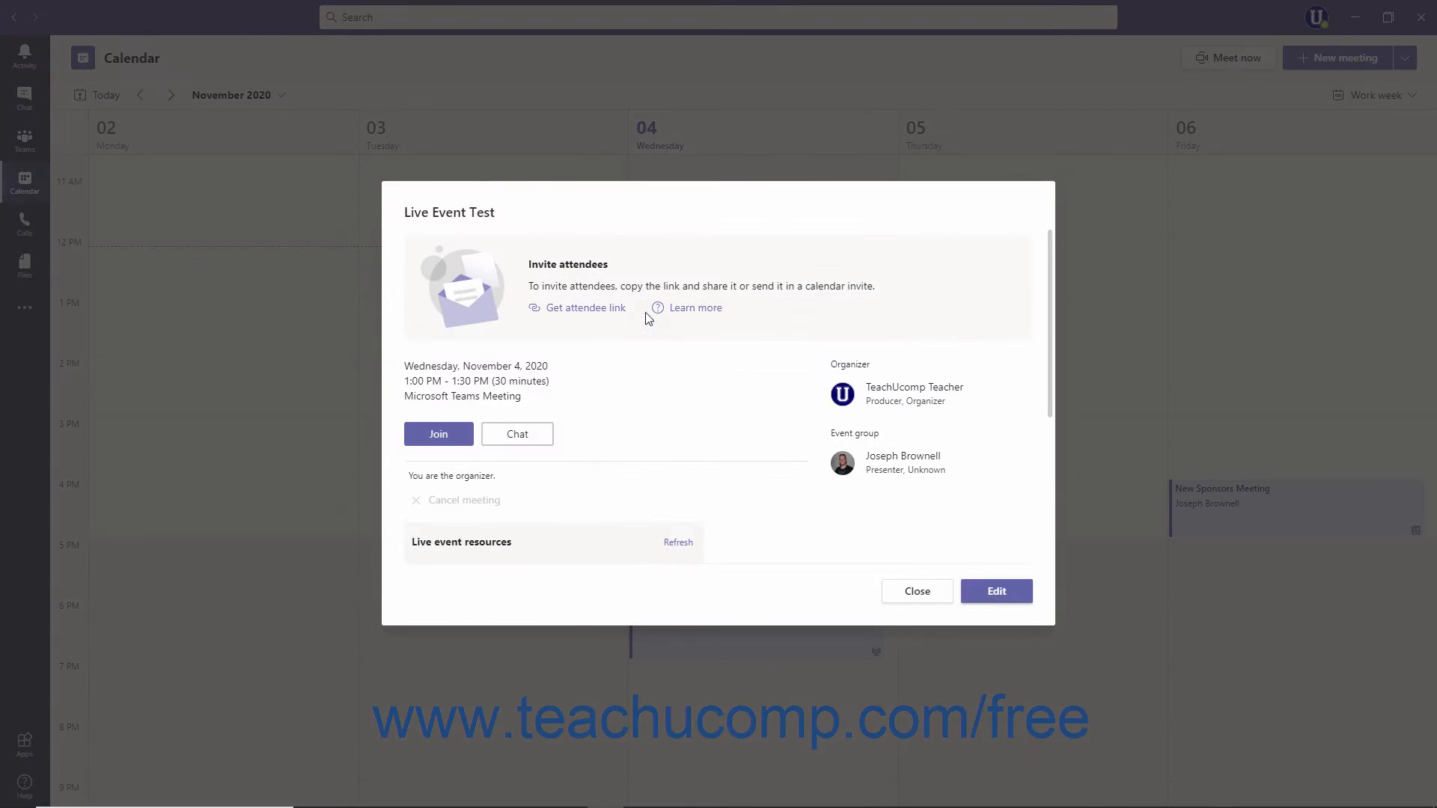
{"action": "left_click", "coordinate": [460, 436]}
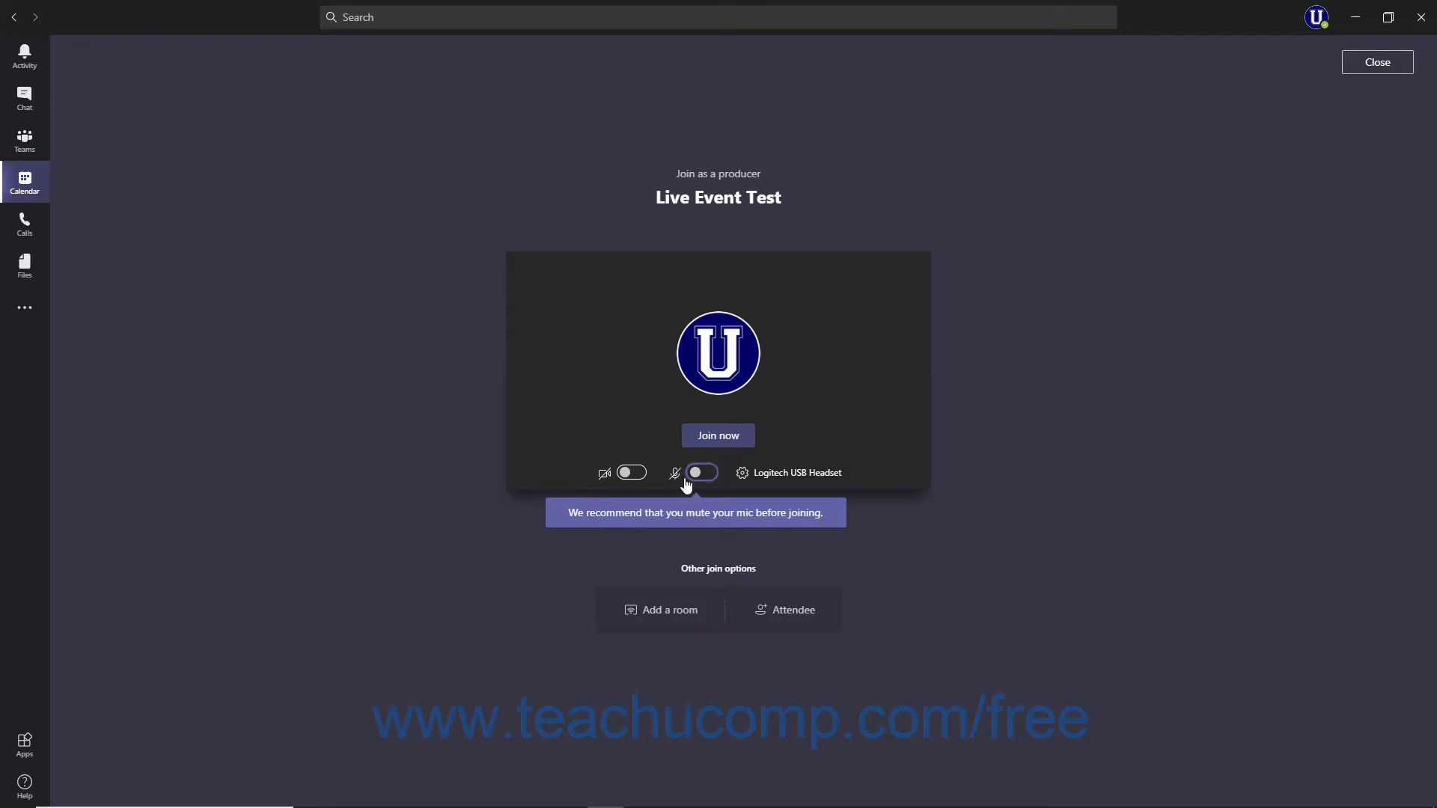
{"action": "left_click", "coordinate": [731, 442]}
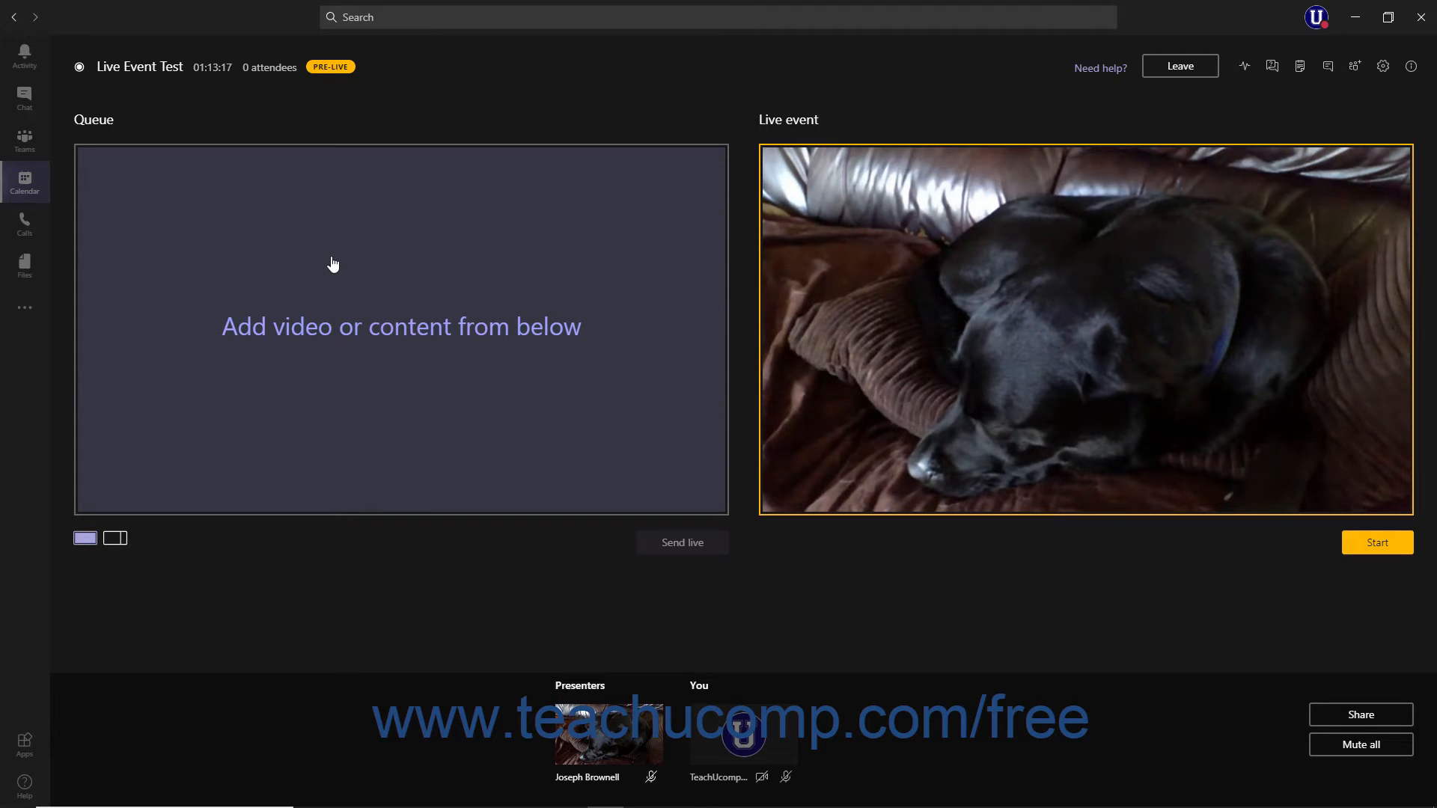
Set the queue to the combined content-and-video layout and select its video area.
{"action": "left_click", "coordinate": [479, 721]}
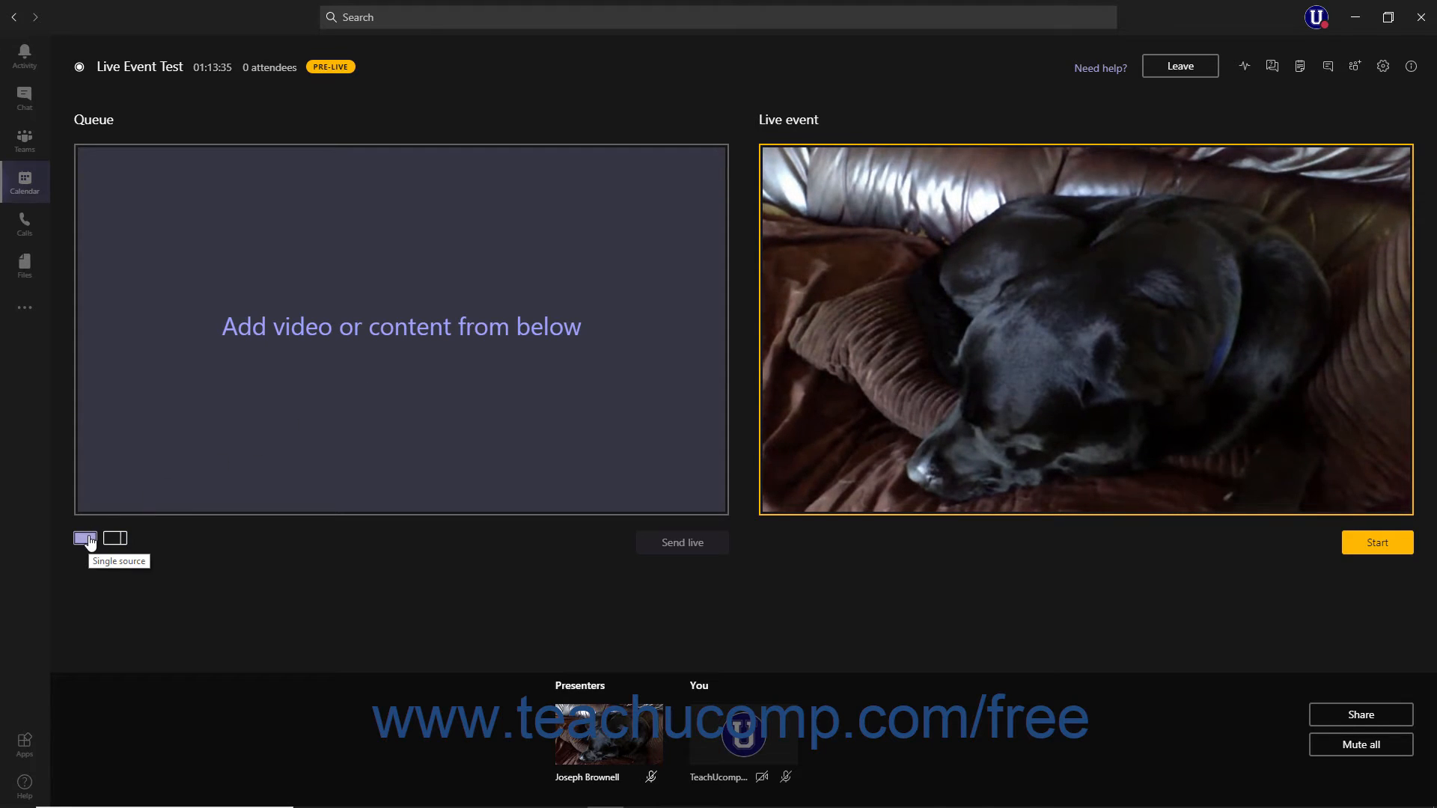
{"action": "left_click", "coordinate": [86, 538]}
{"action": "left_click", "coordinate": [113, 540]}
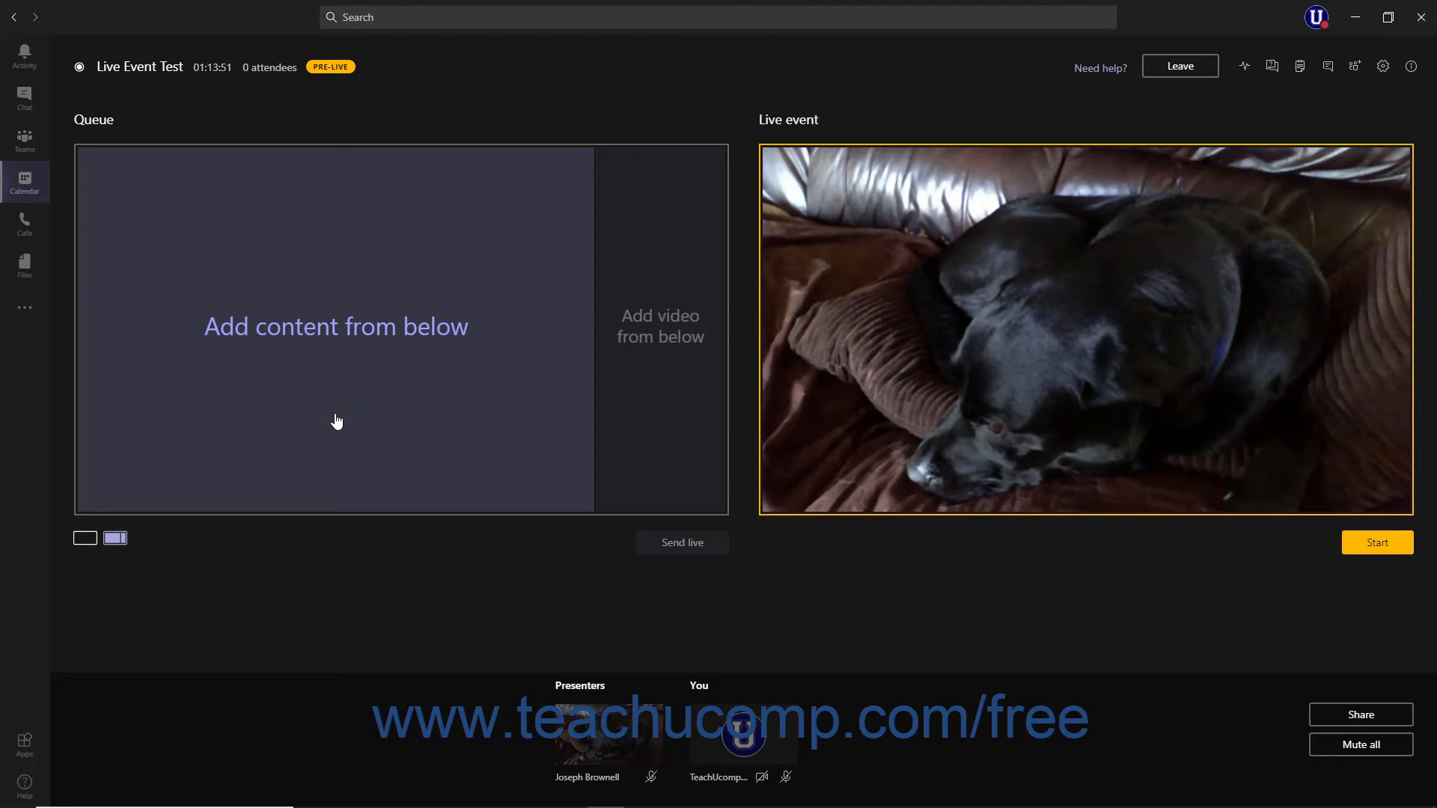
{"action": "left_click", "coordinate": [658, 381]}
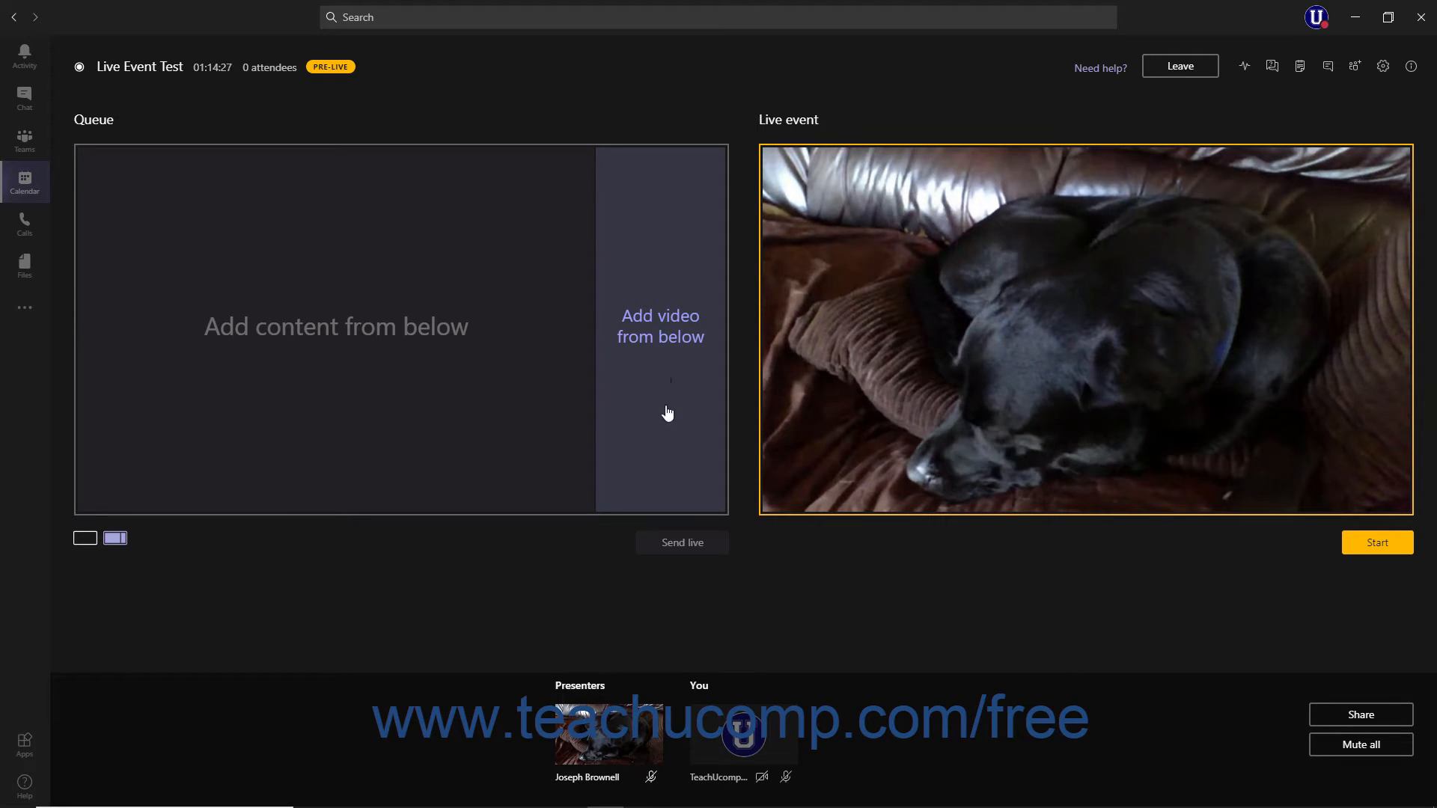
Share the Widget Sales.pptx PowerPoint window with the live event and return to the producer view.
{"action": "left_click", "coordinate": [1353, 715]}
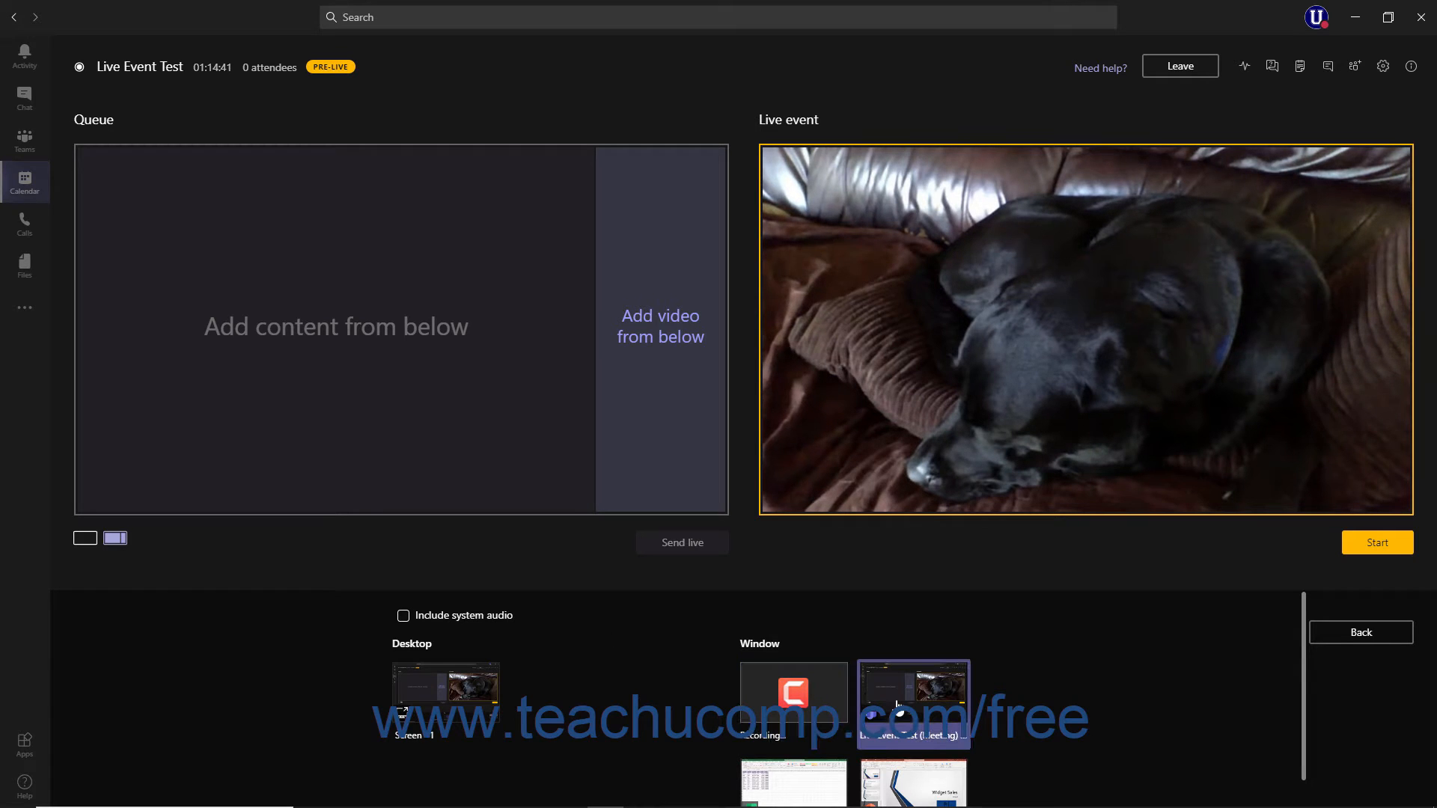
{"action": "scroll", "coordinate": [897, 704], "scroll_direction": "down", "scroll_amount": 1}
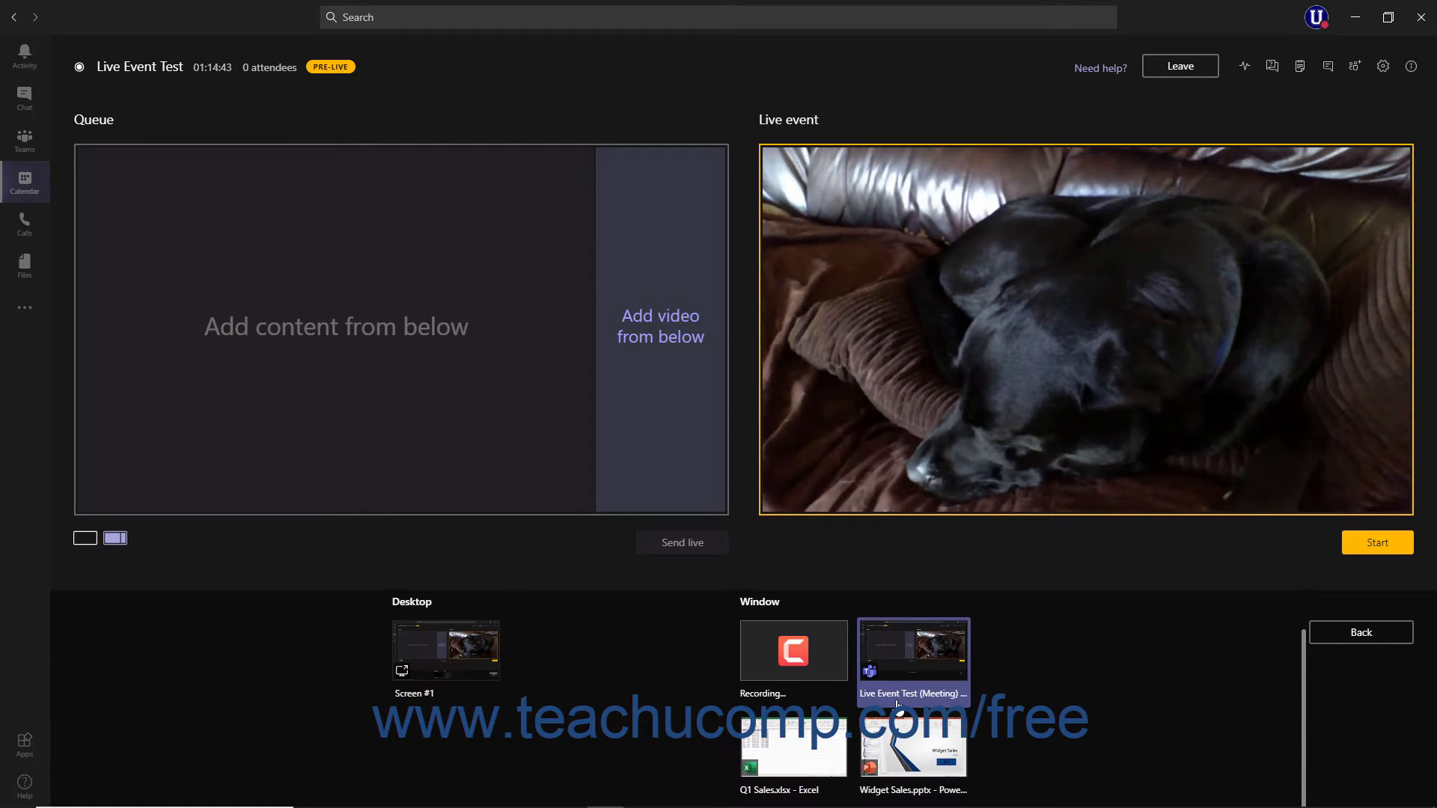
{"action": "left_click", "coordinate": [891, 736]}
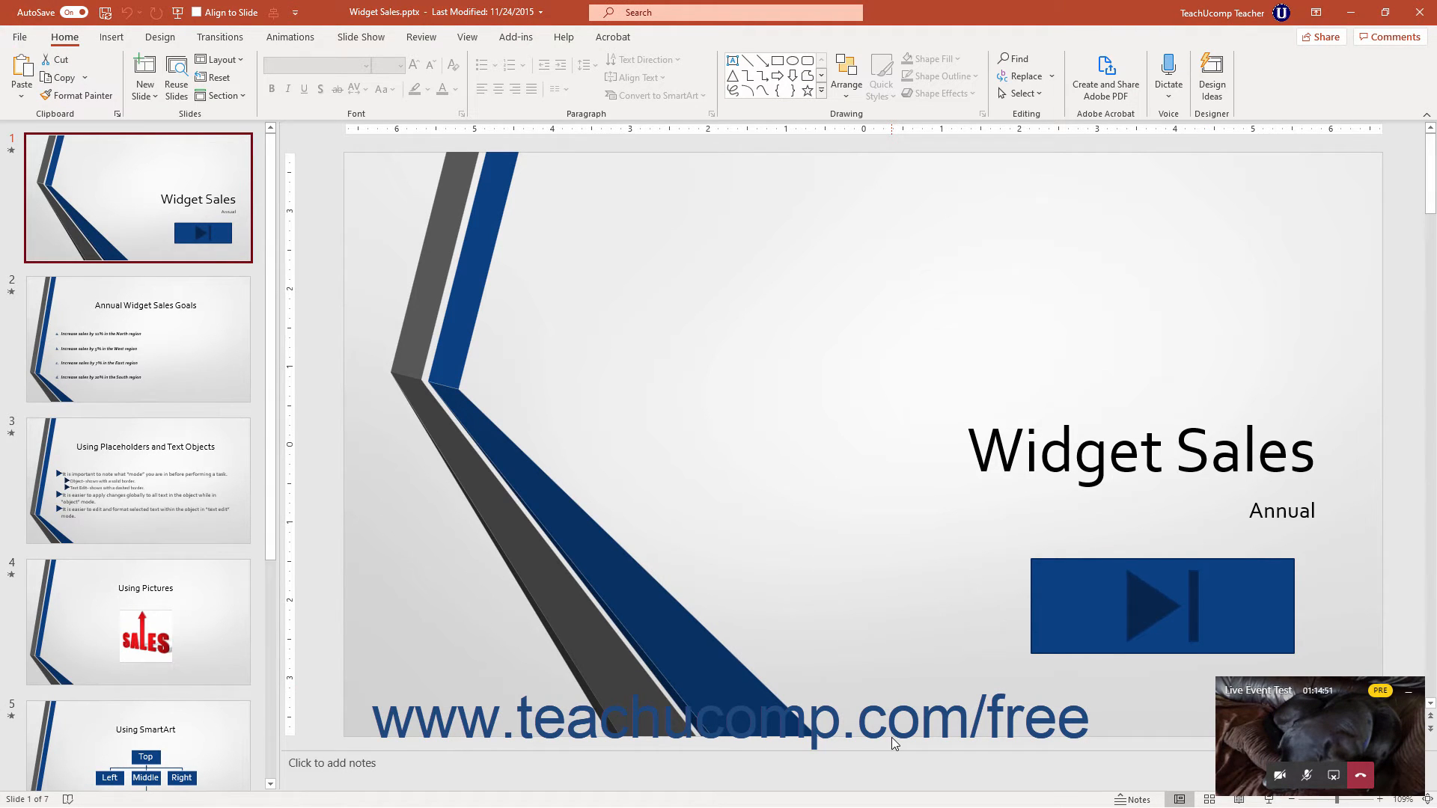
{"action": "left_click", "coordinate": [1272, 731]}
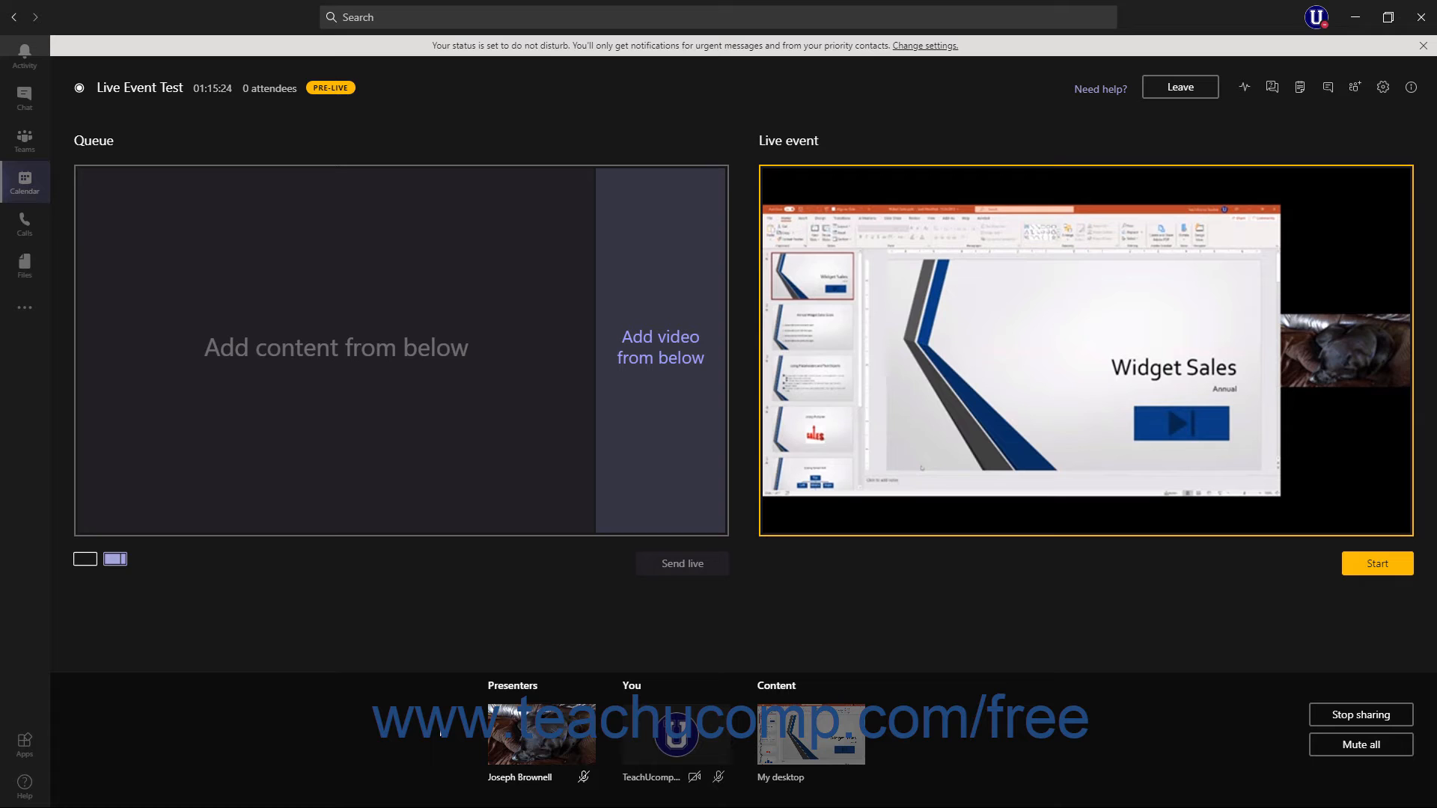
Set the queue to the single-source layout, add the shared desktop content and send it to the live event view.
{"action": "left_click", "coordinate": [385, 487]}
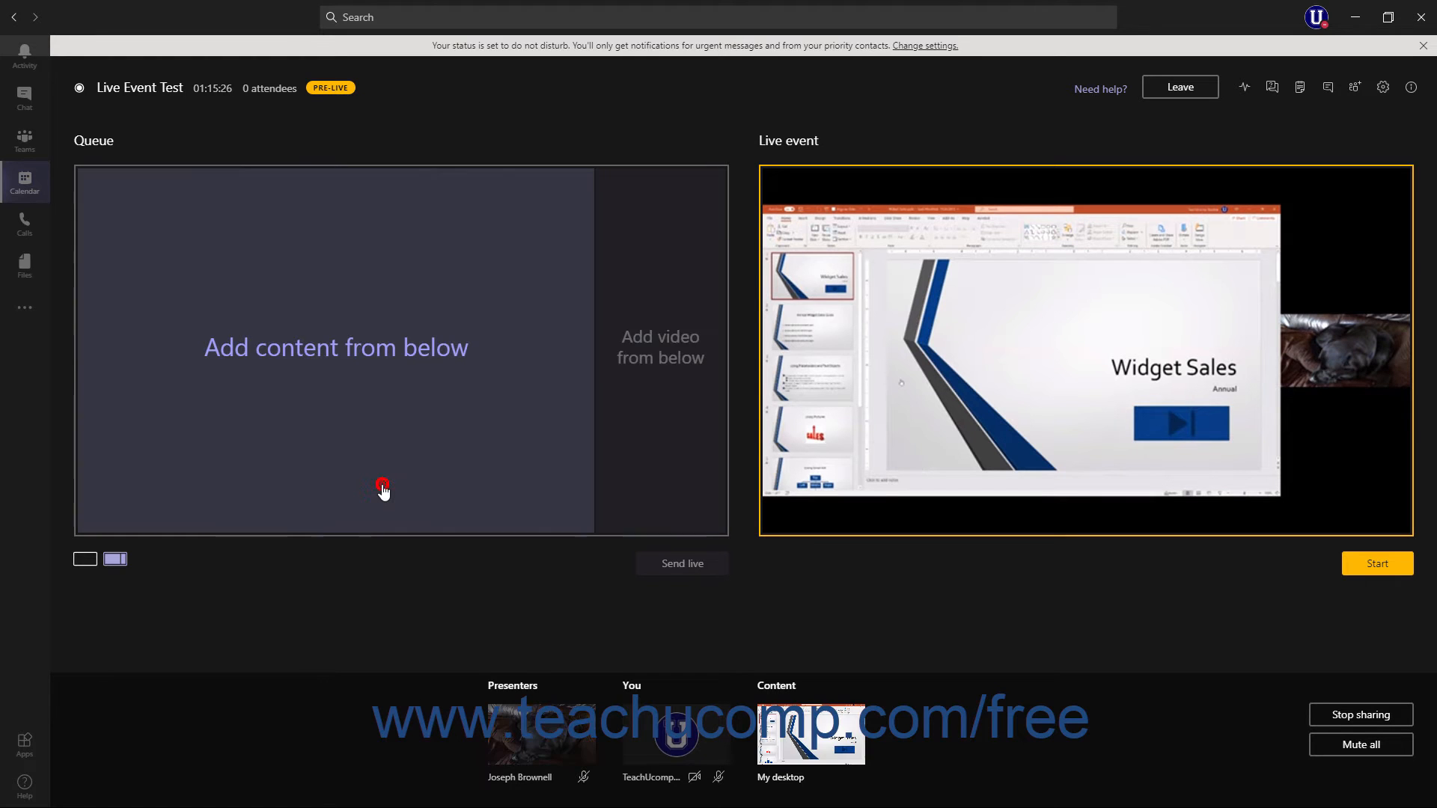
{"action": "left_click", "coordinate": [614, 500]}
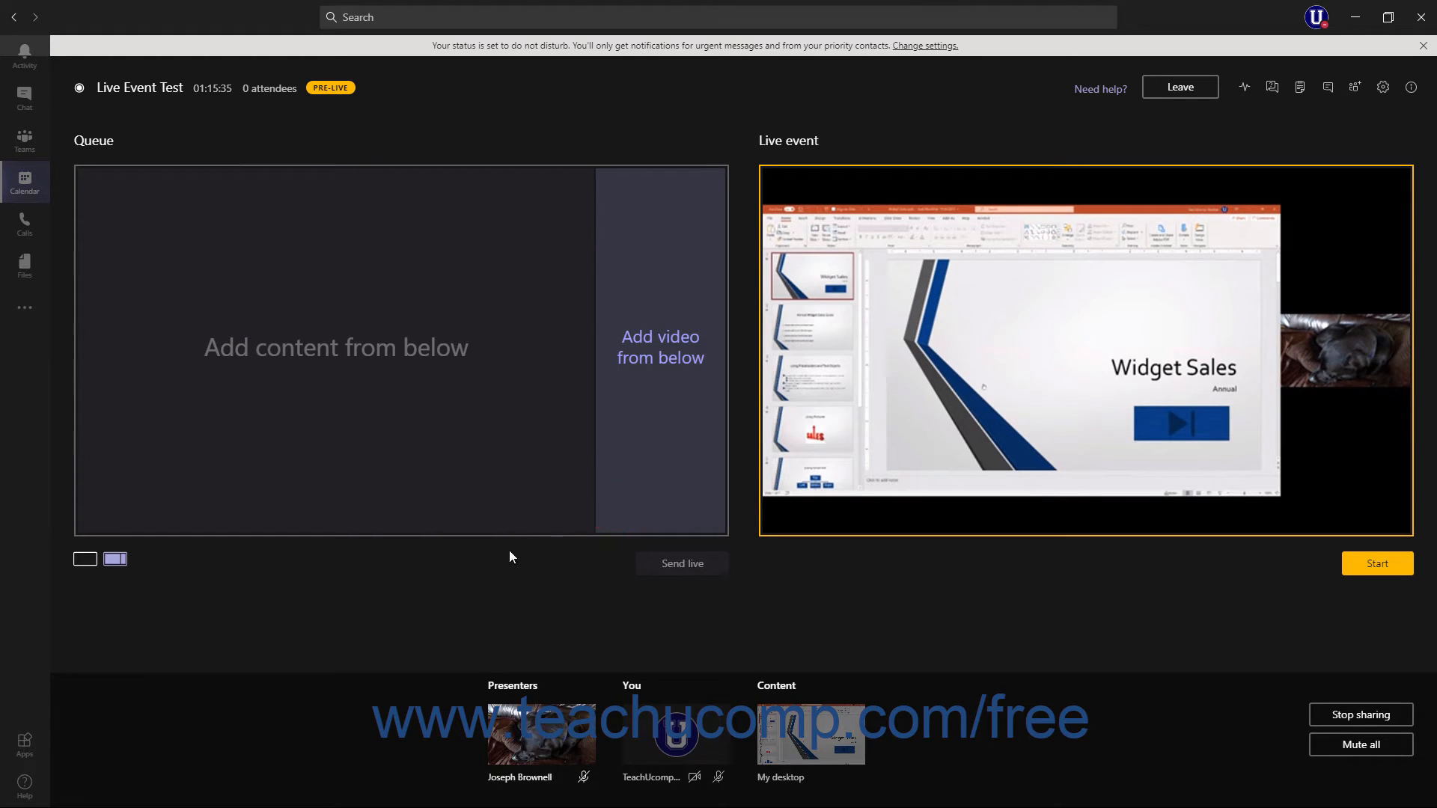
{"action": "left_click", "coordinate": [84, 560]}
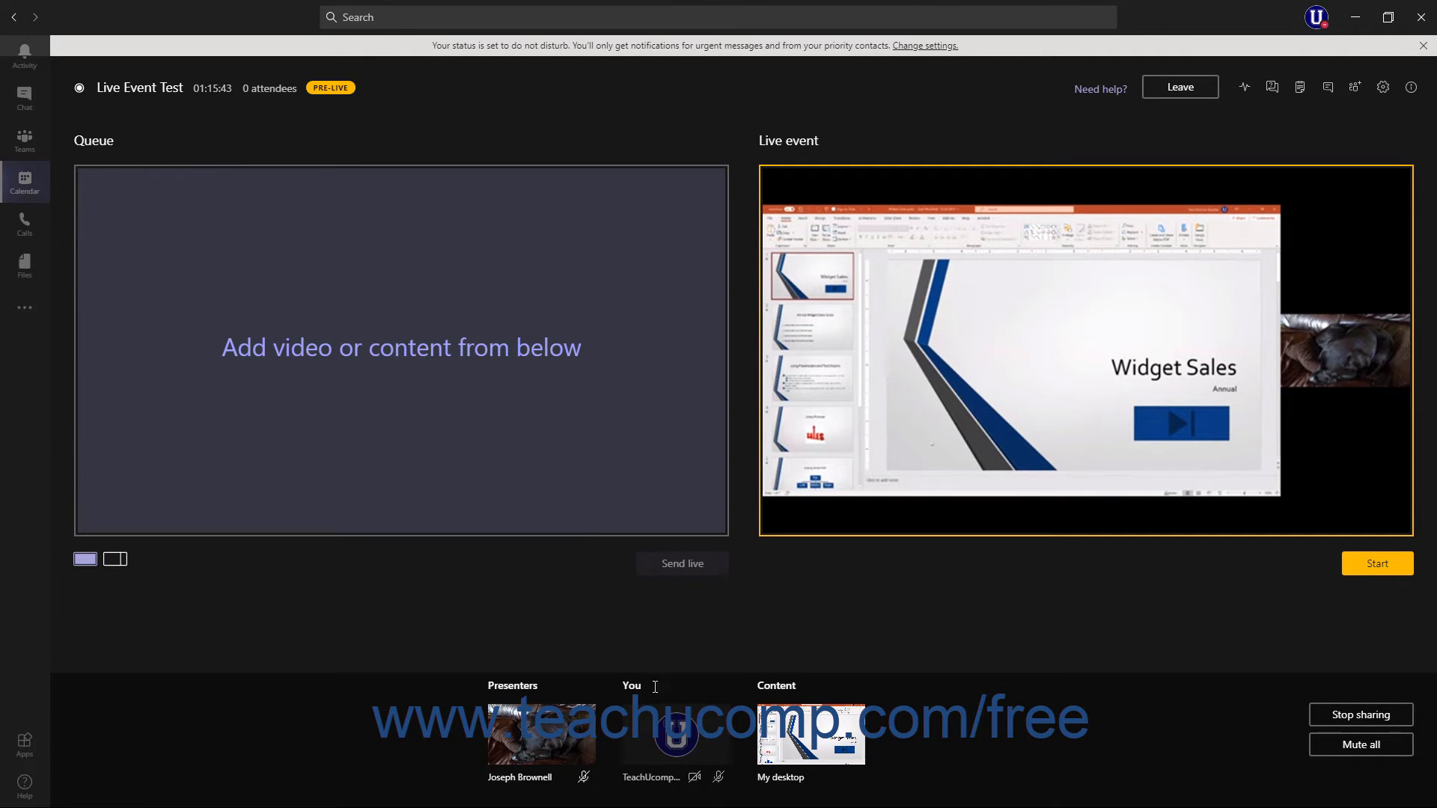
{"action": "left_click", "coordinate": [804, 741]}
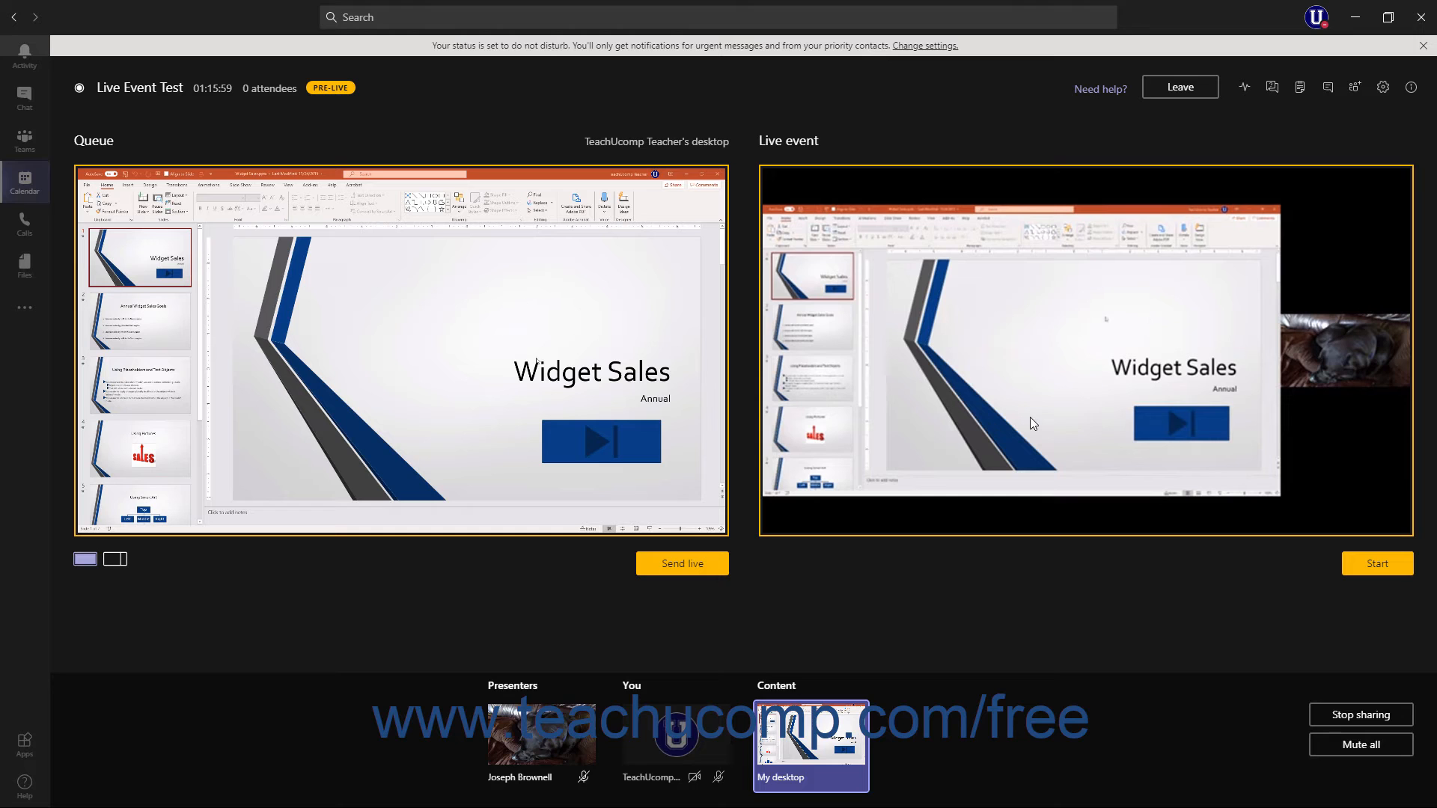
{"action": "left_click", "coordinate": [687, 565]}
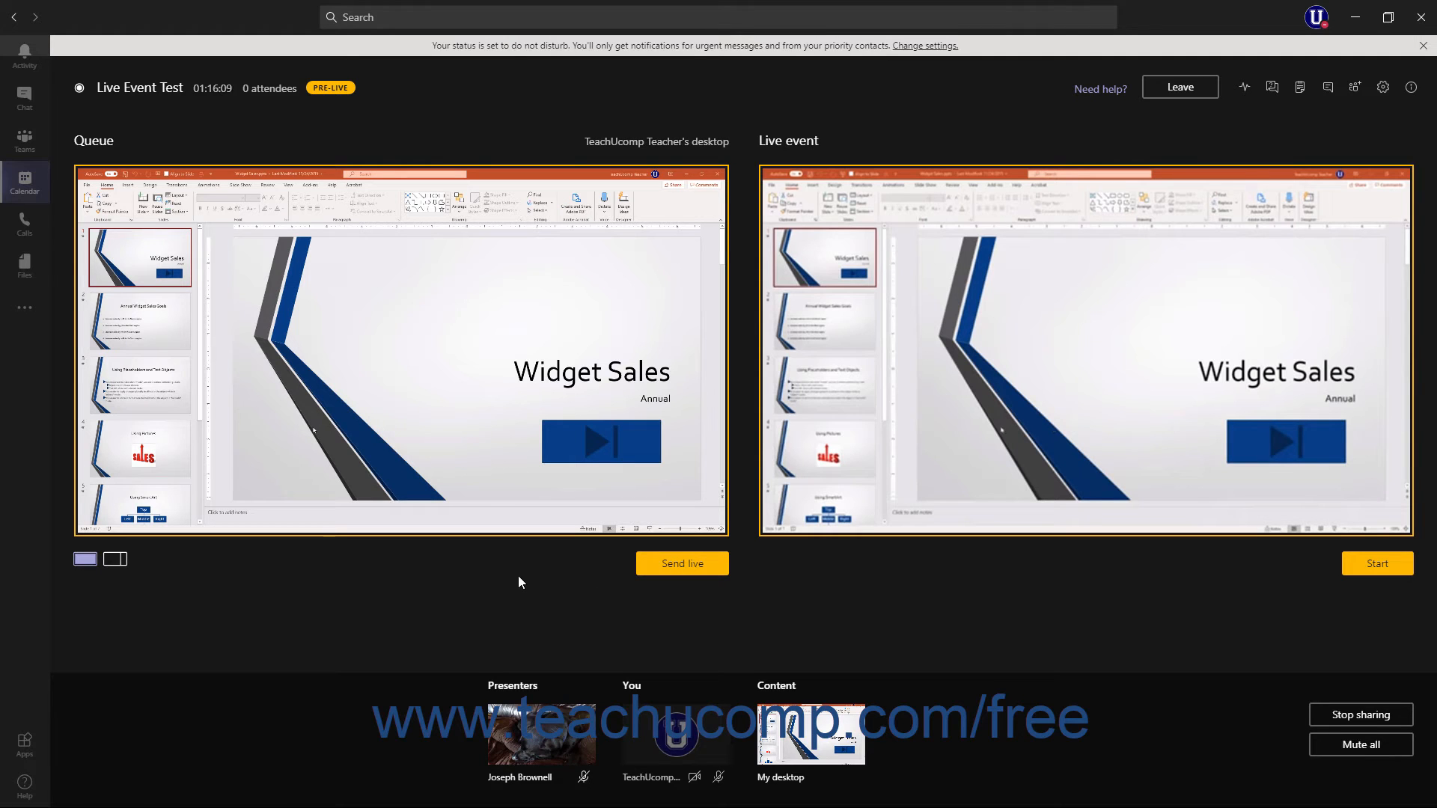
Set the queue to the content-and-video layout and add the other presenter's video to its video area.
{"action": "left_click", "coordinate": [116, 561]}
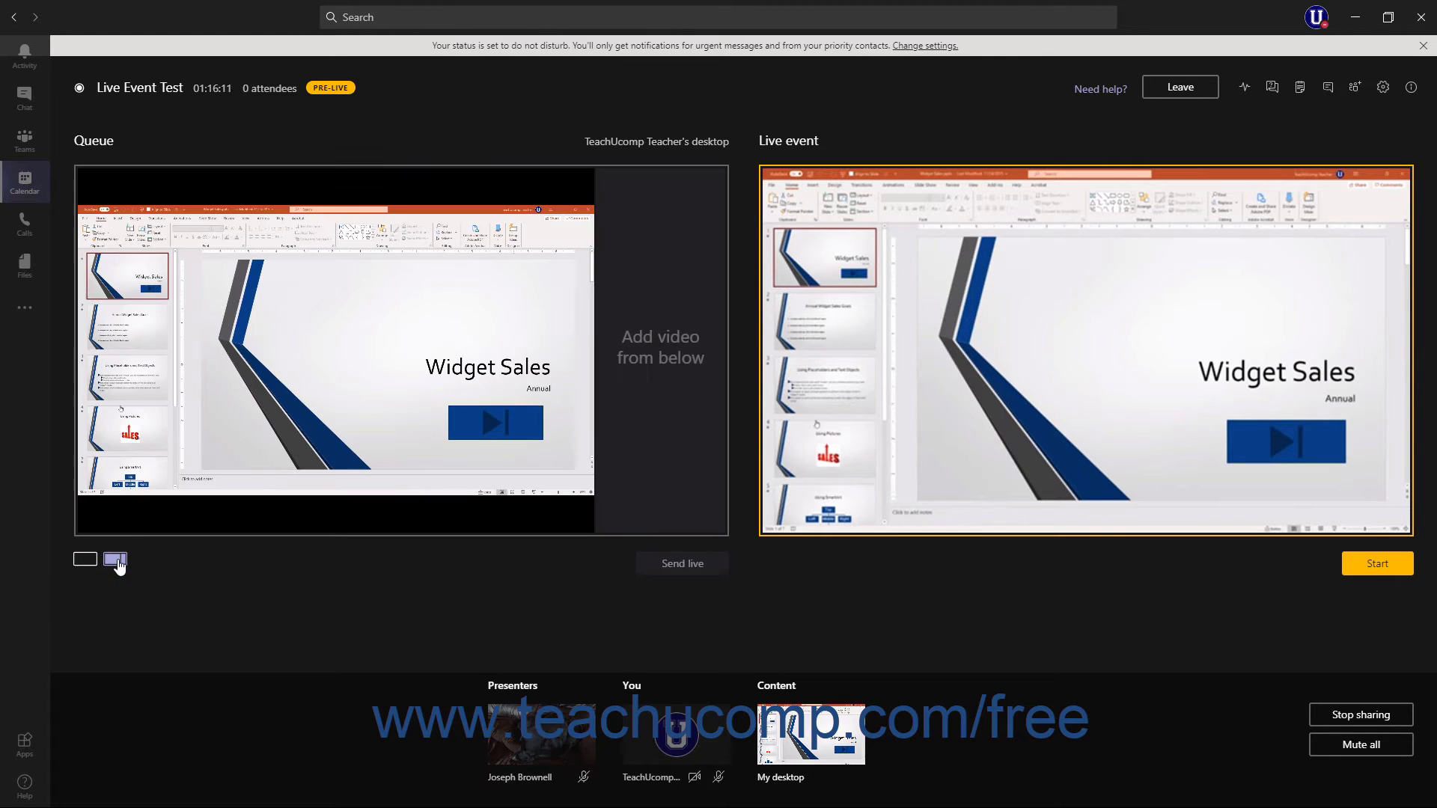
{"action": "left_click", "coordinate": [648, 450]}
{"action": "left_click", "coordinate": [561, 720]}
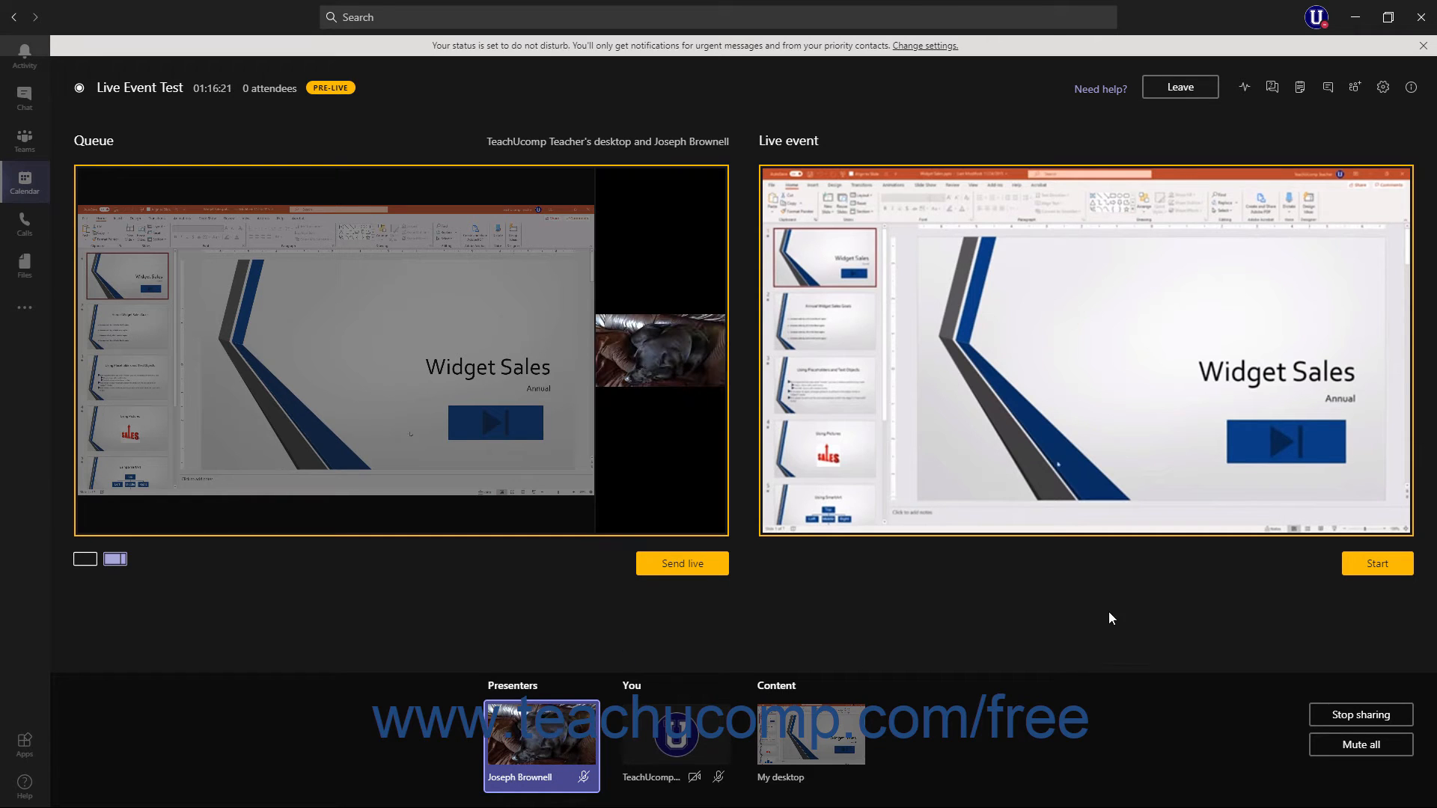
Start the live event and confirm the start.
{"action": "left_click", "coordinate": [1388, 570]}
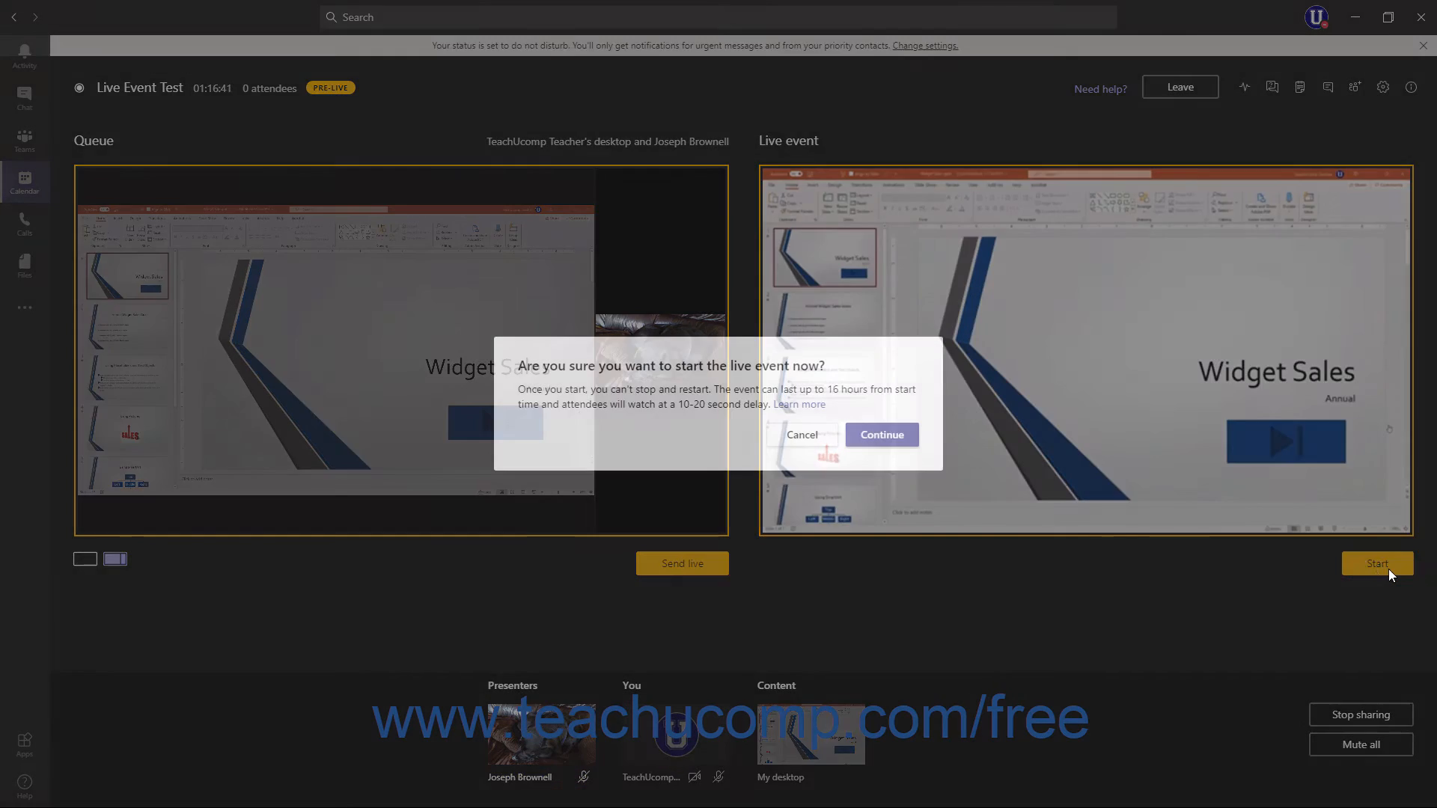
{"action": "left_click", "coordinate": [897, 435]}
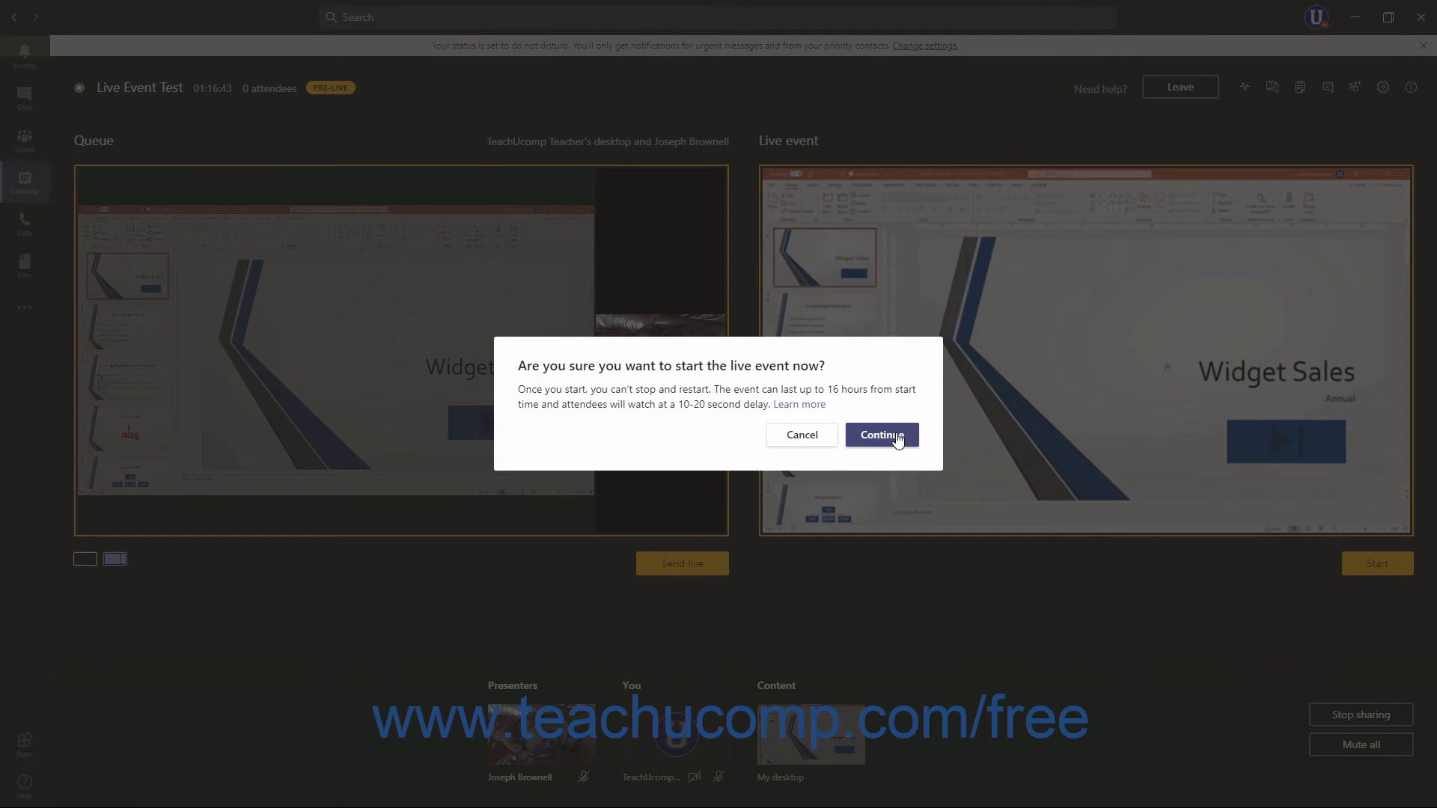
{"action": "left_click", "coordinate": [897, 436]}
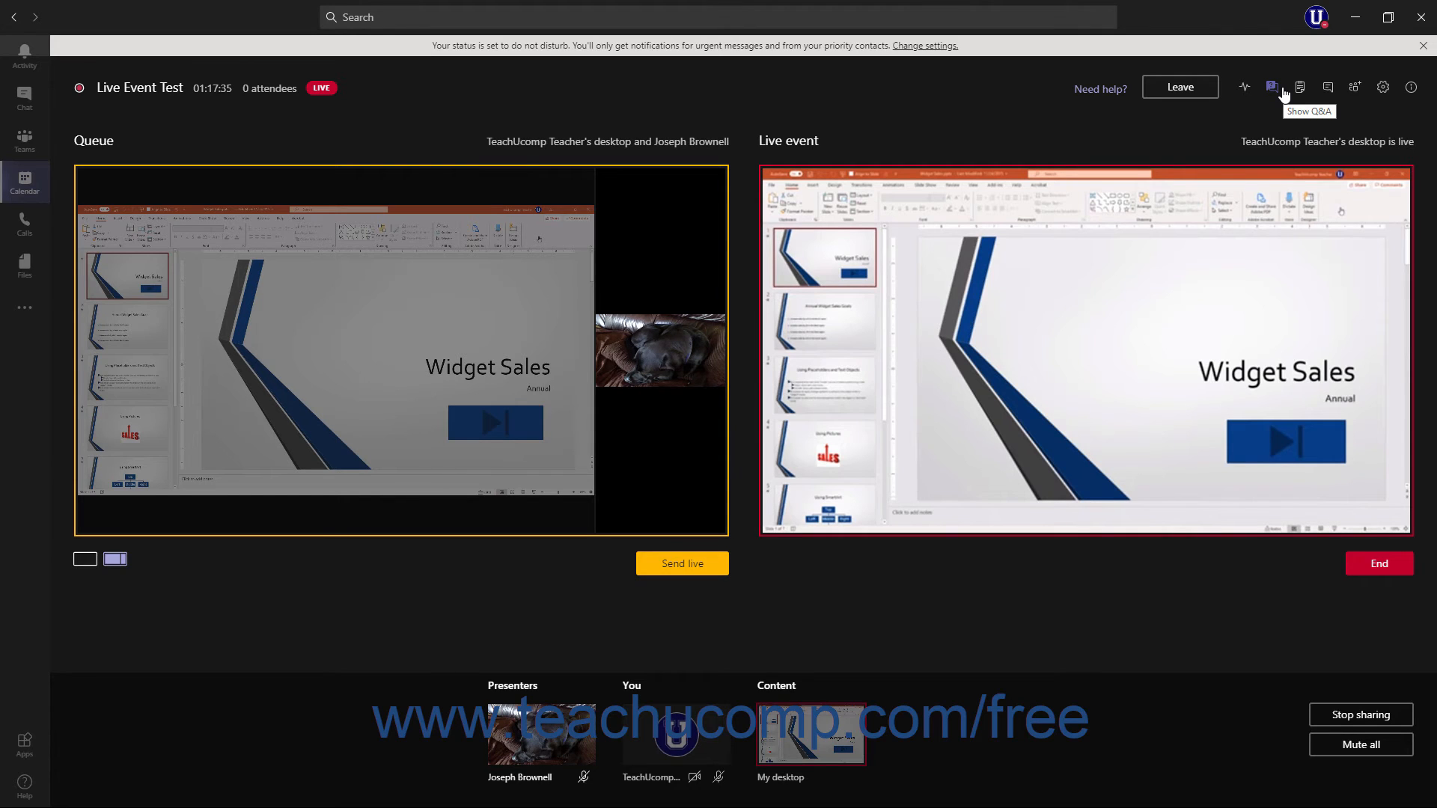
Review the event's health and performance metrics and its live event Q&A.
{"action": "left_click", "coordinate": [1246, 89]}
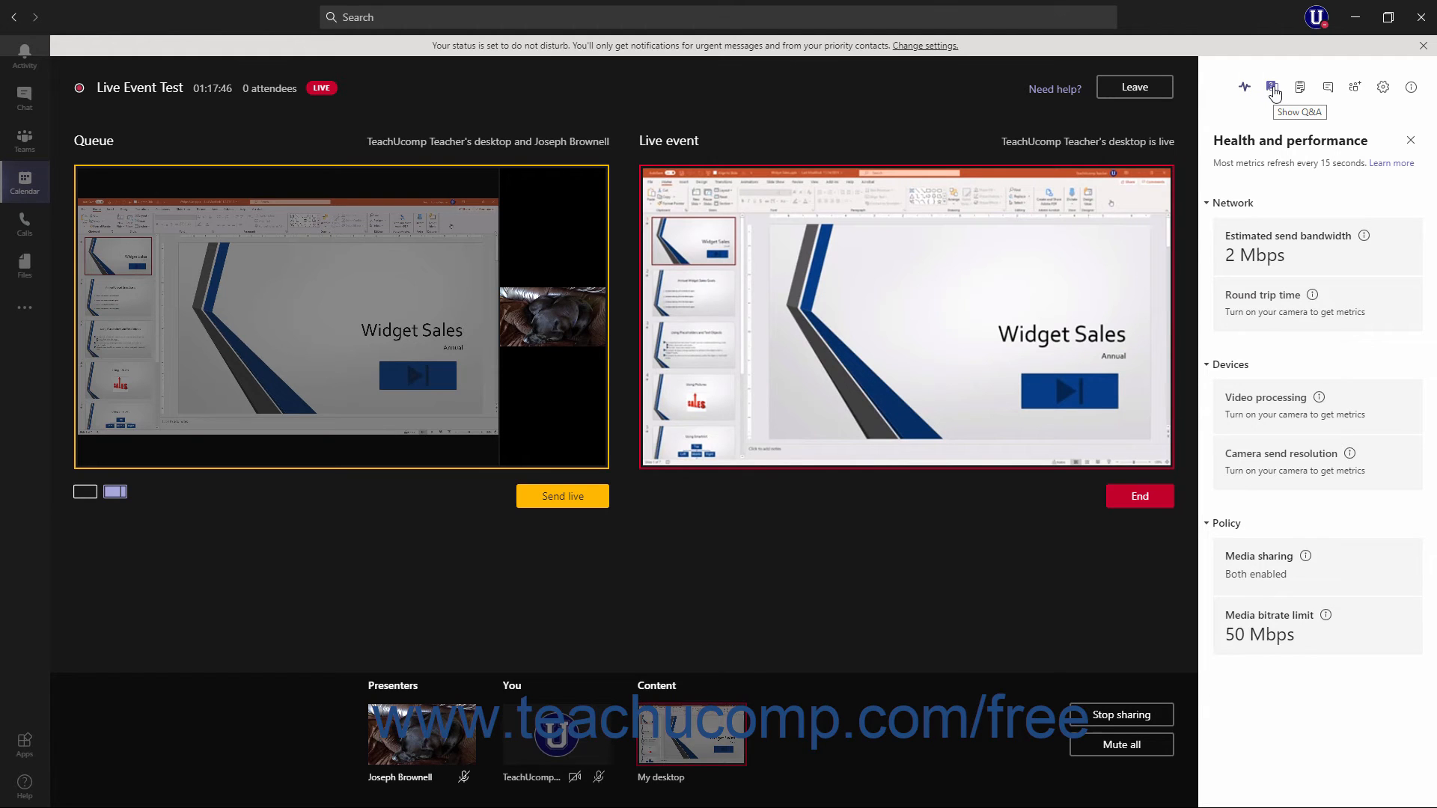
{"action": "left_click", "coordinate": [1272, 88]}
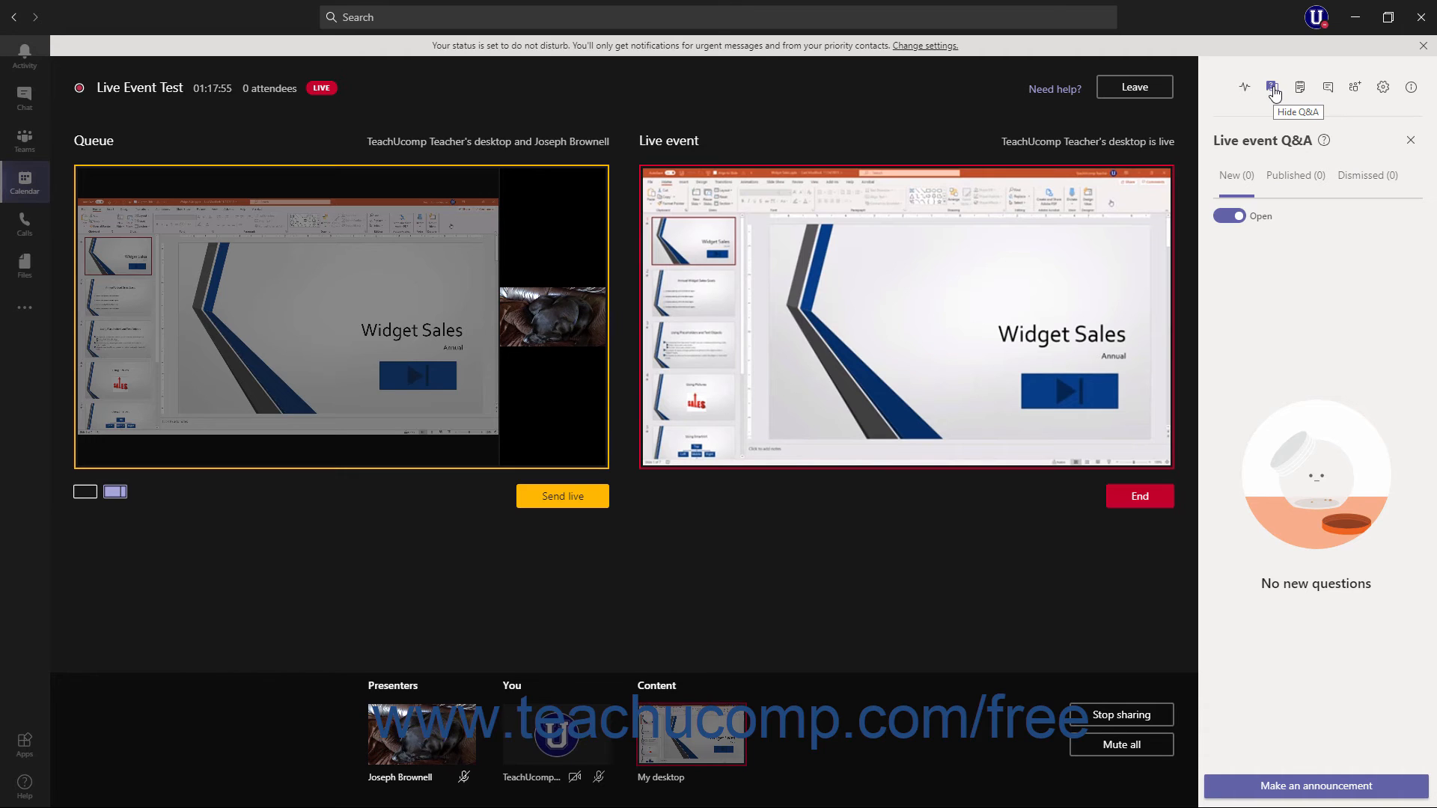
Add "I haven't." after the technical issues question in the meeting notes.
{"action": "left_click", "coordinate": [1299, 89]}
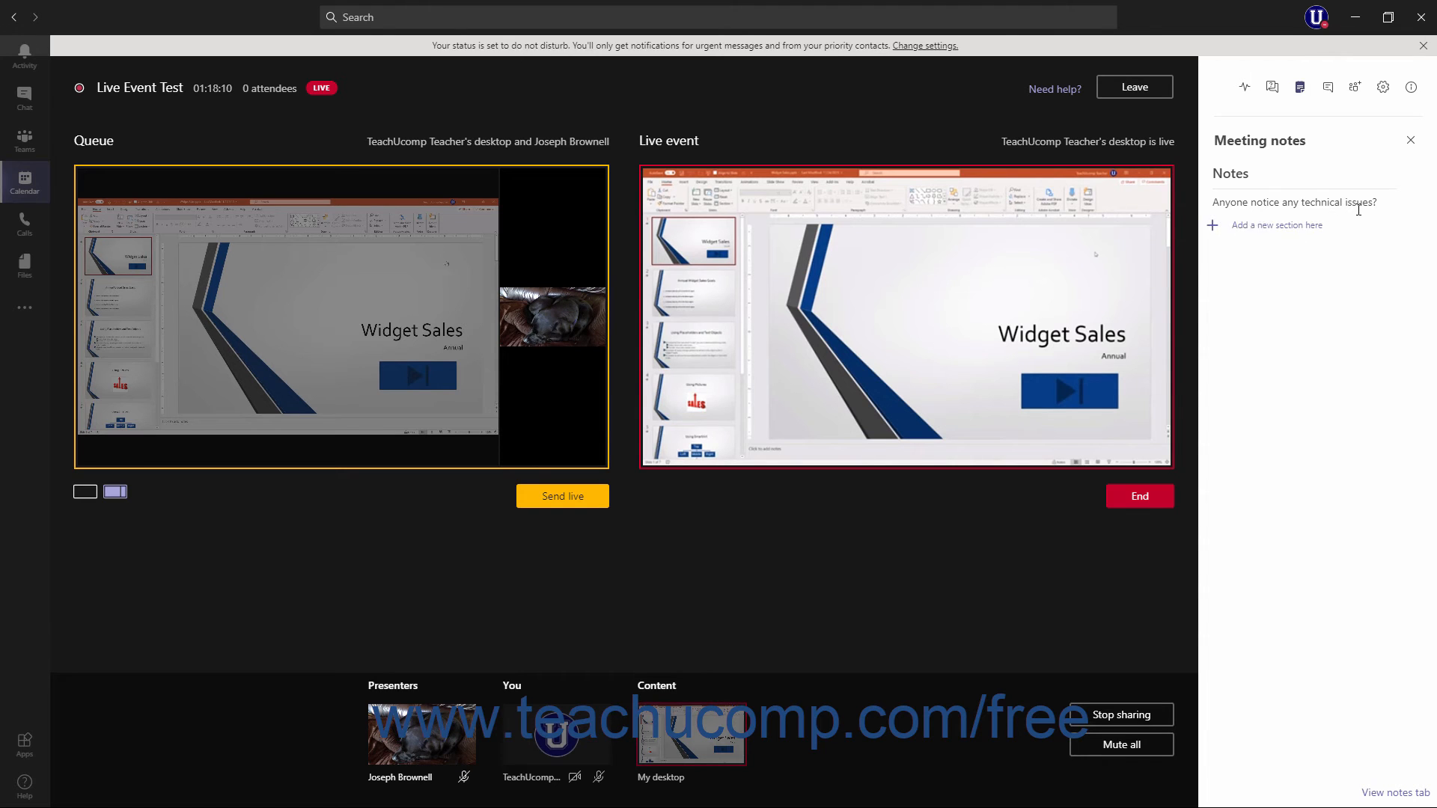
{"action": "left_click", "coordinate": [1386, 204]}
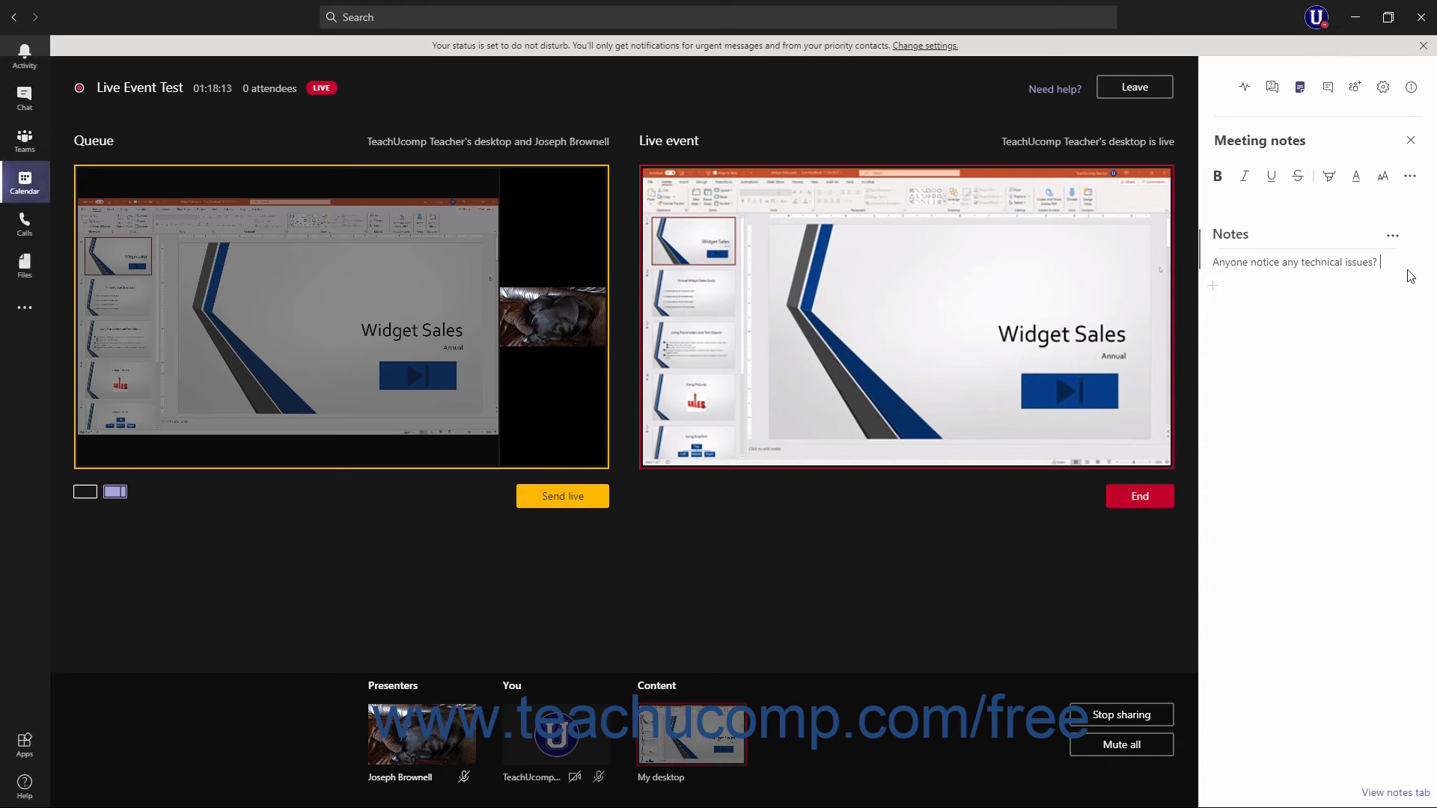
{"action": "type", "text": "I haven't."}
{"action": "left_click", "coordinate": [1353, 368]}
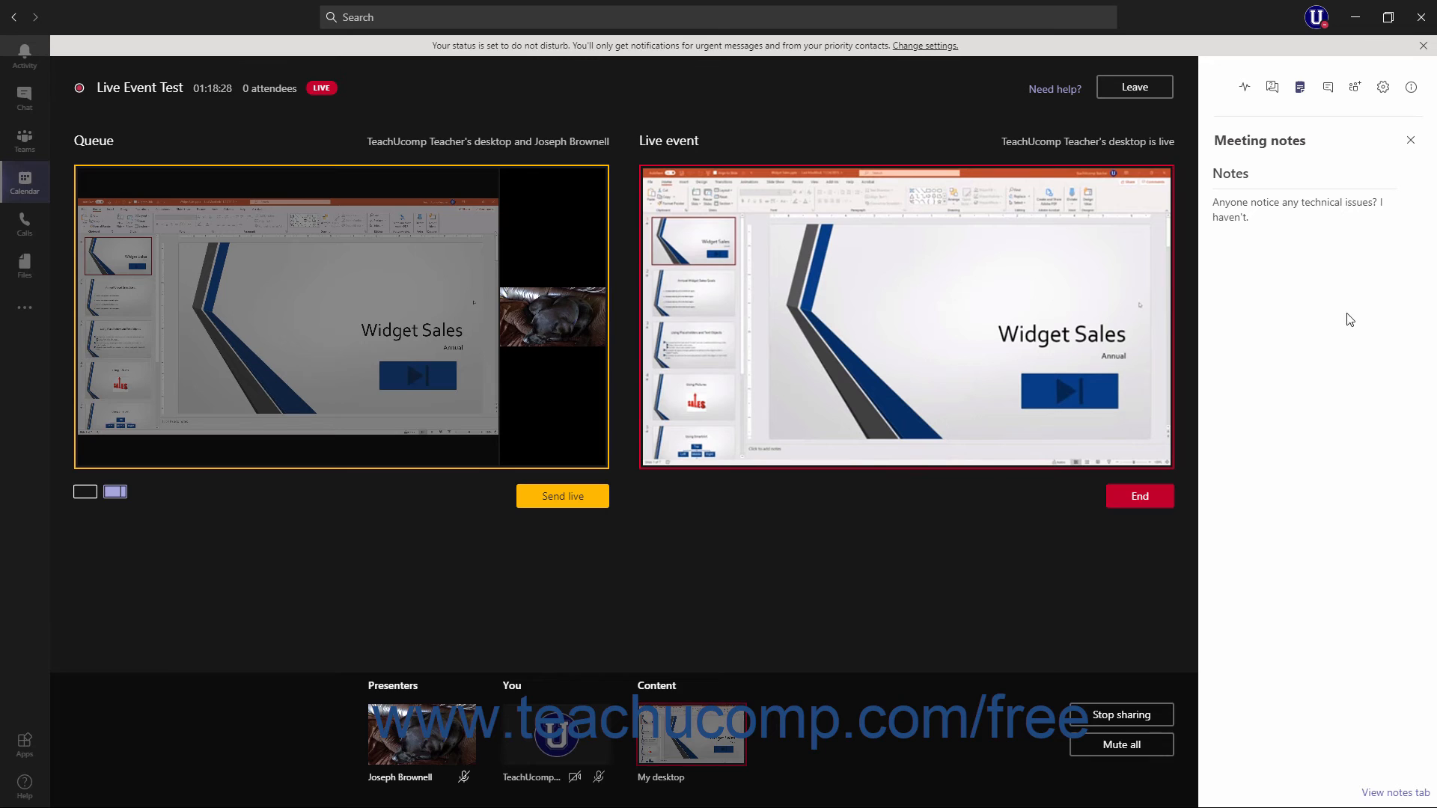
Review the meeting chat, participants, device settings and meeting details of the live event, then close the side pane.
{"action": "left_click", "coordinate": [1323, 89]}
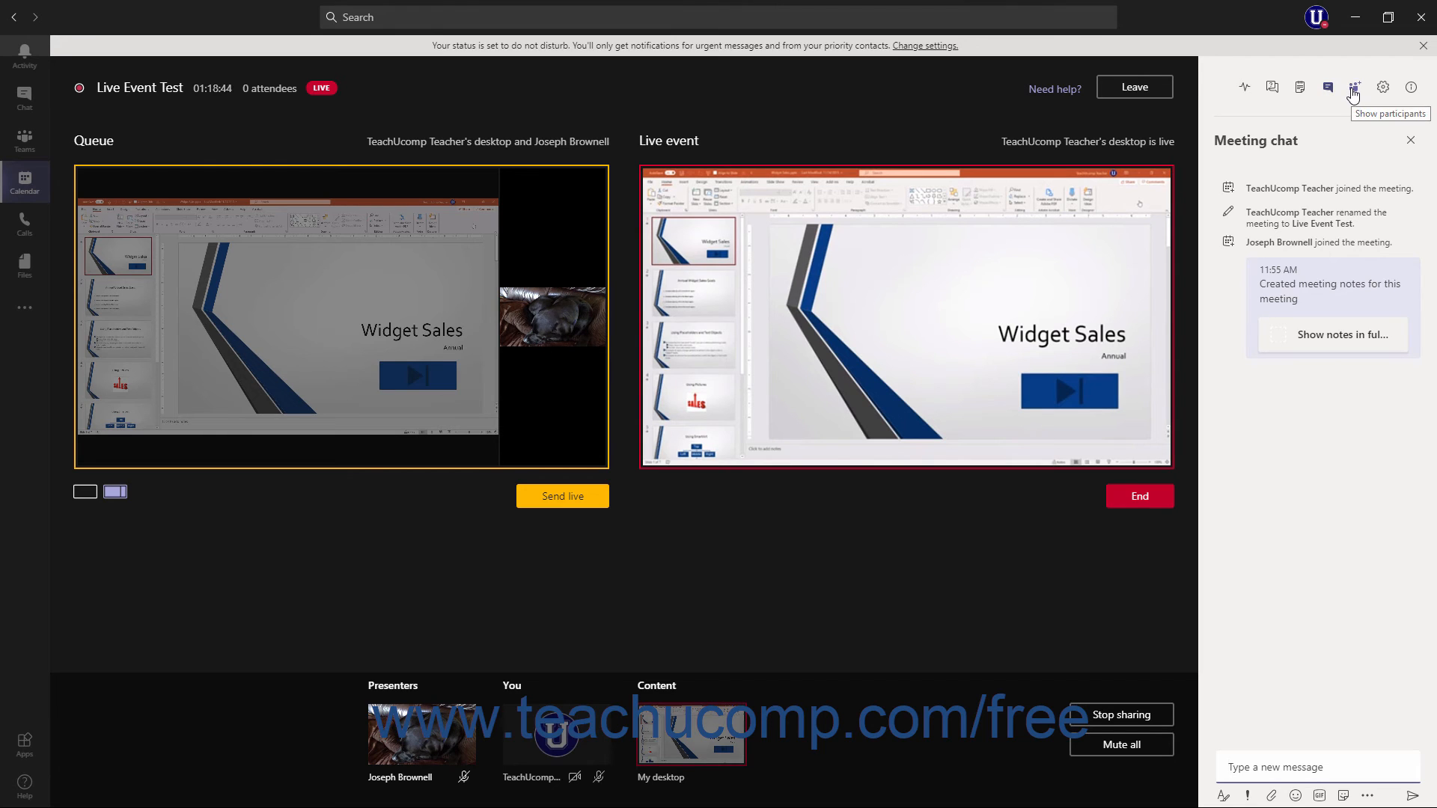
{"action": "left_click", "coordinate": [1351, 89]}
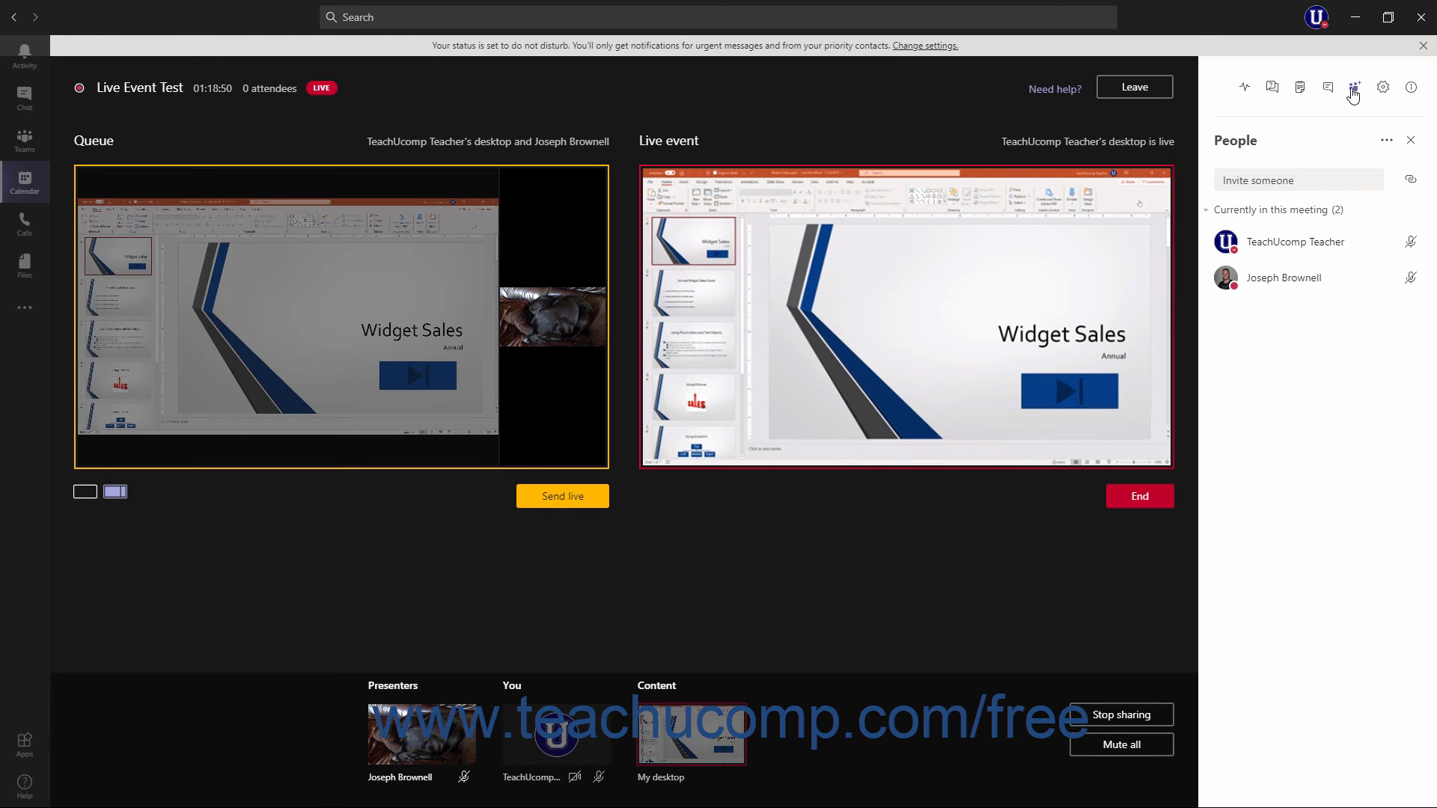
{"action": "left_click", "coordinate": [1314, 180]}
{"action": "left_click", "coordinate": [1381, 101]}
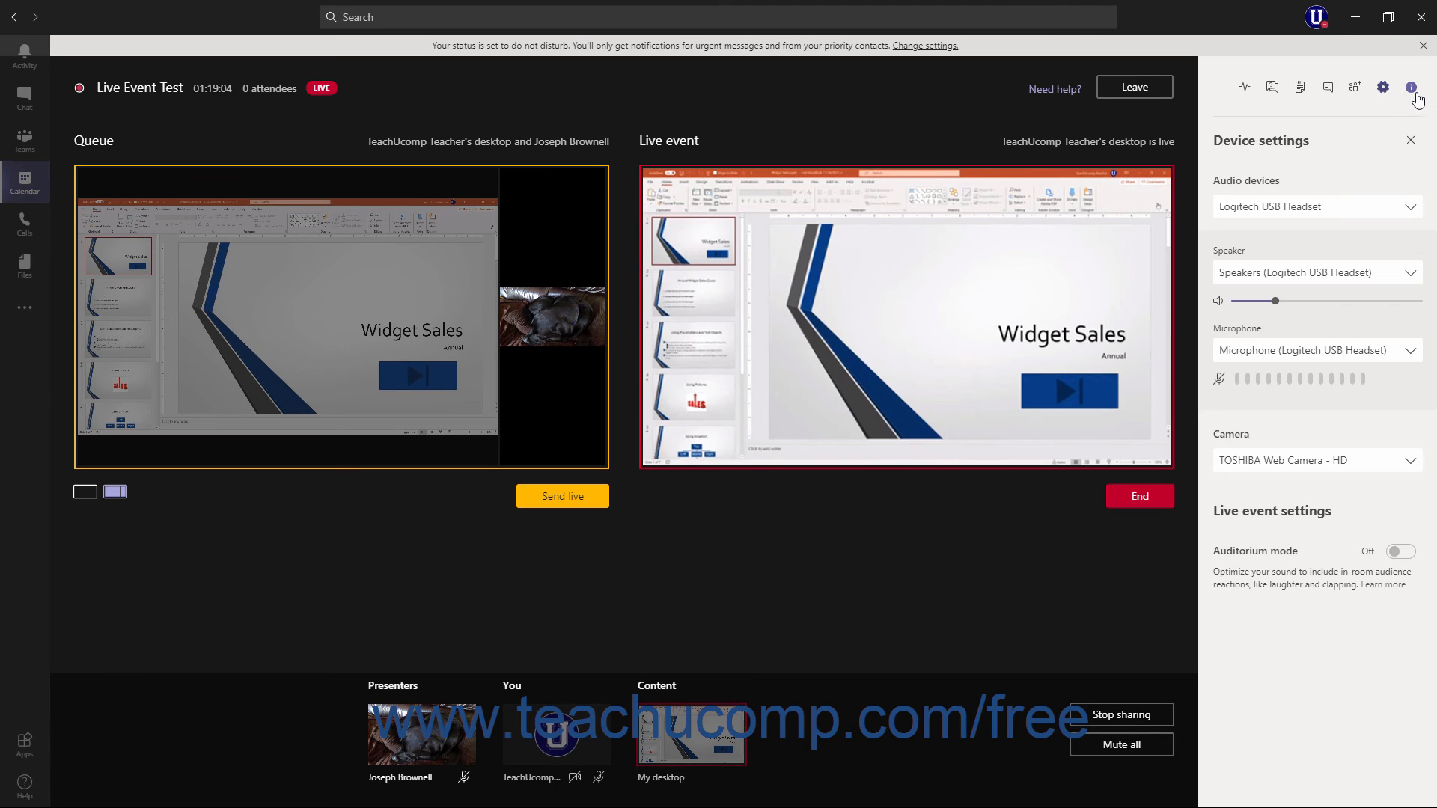
{"action": "left_click", "coordinate": [1410, 90]}
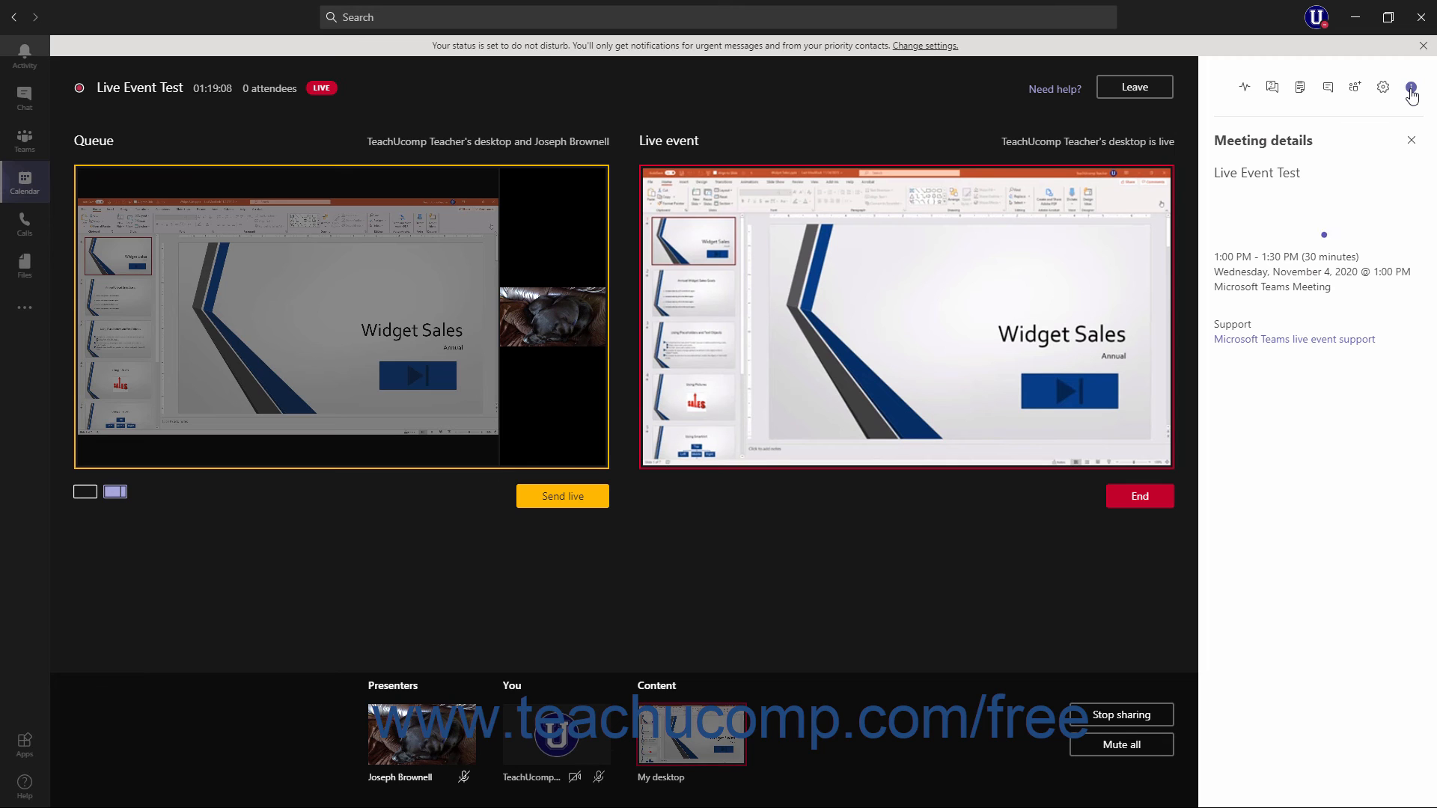
{"action": "left_click", "coordinate": [1410, 140]}
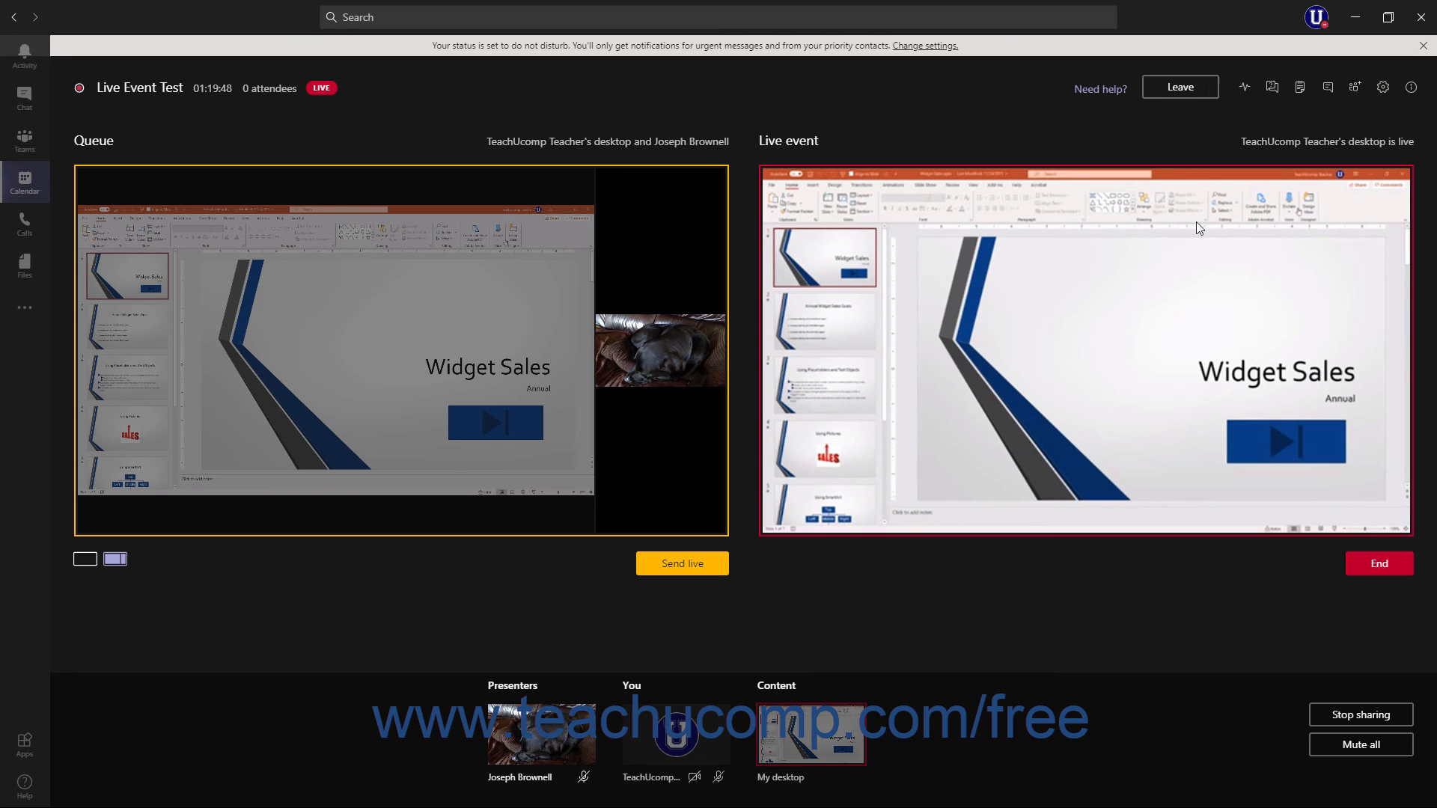
End the live event, confirm ending it, and leave the meeting.
{"action": "left_click", "coordinate": [1359, 573]}
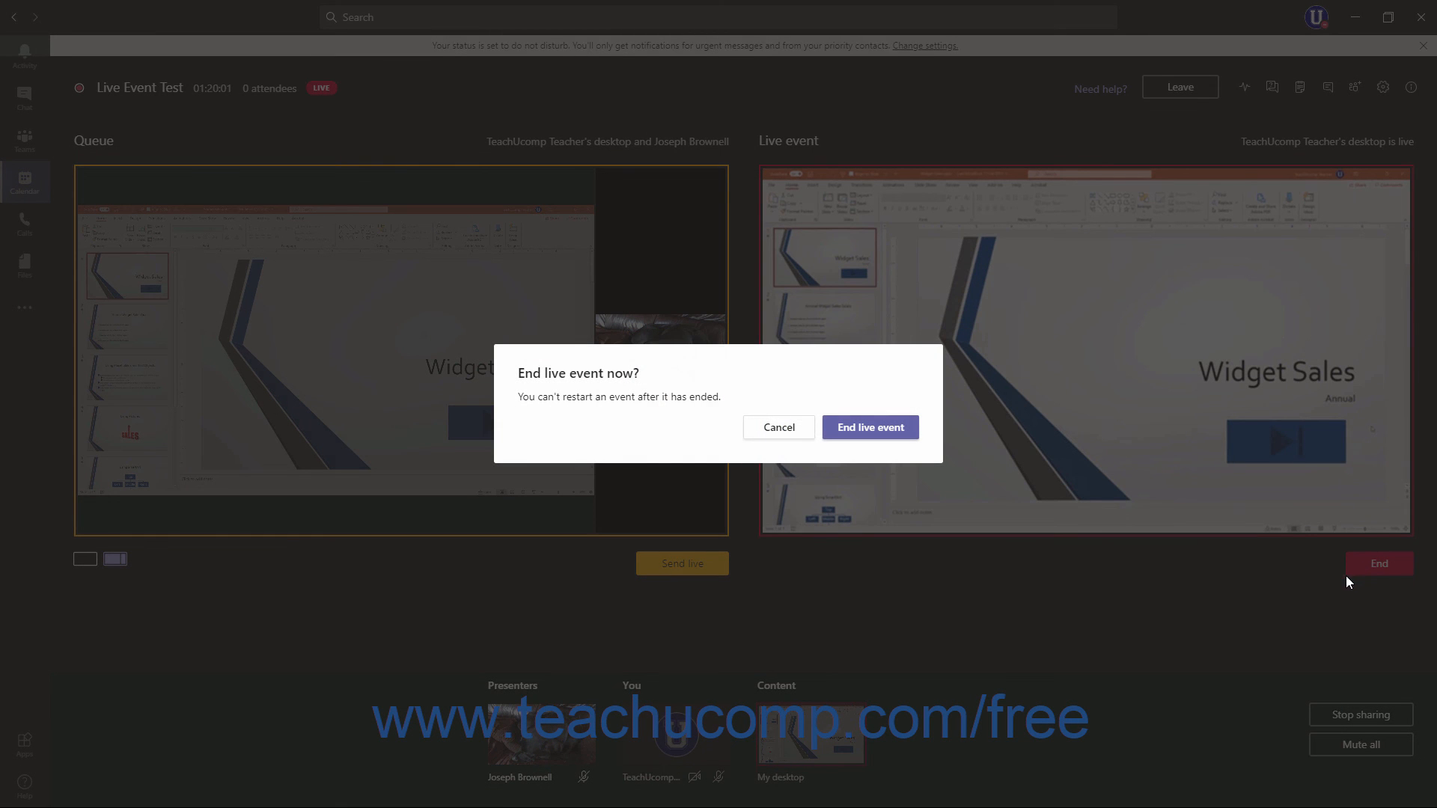
{"action": "left_click", "coordinate": [871, 428]}
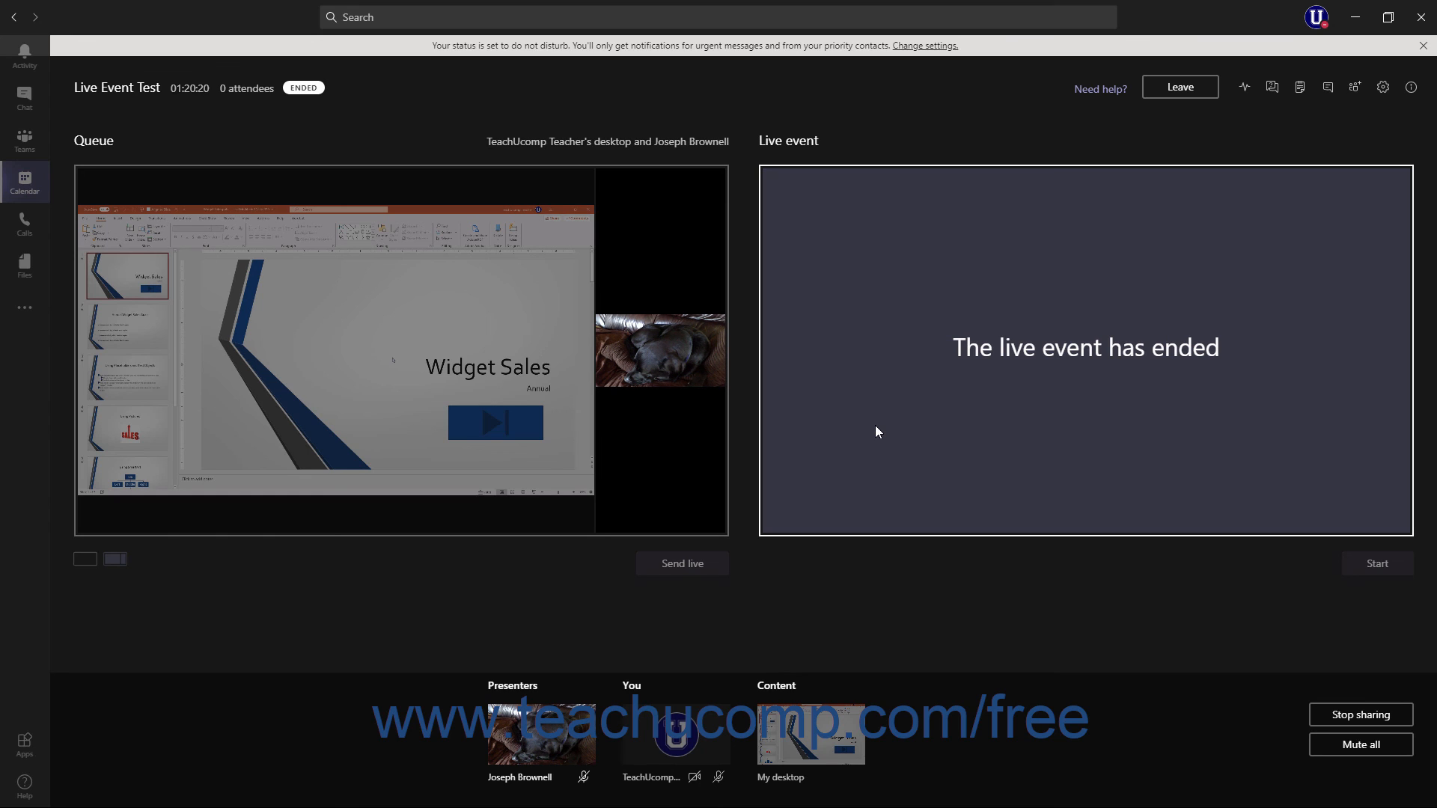
{"action": "left_click", "coordinate": [1186, 92]}
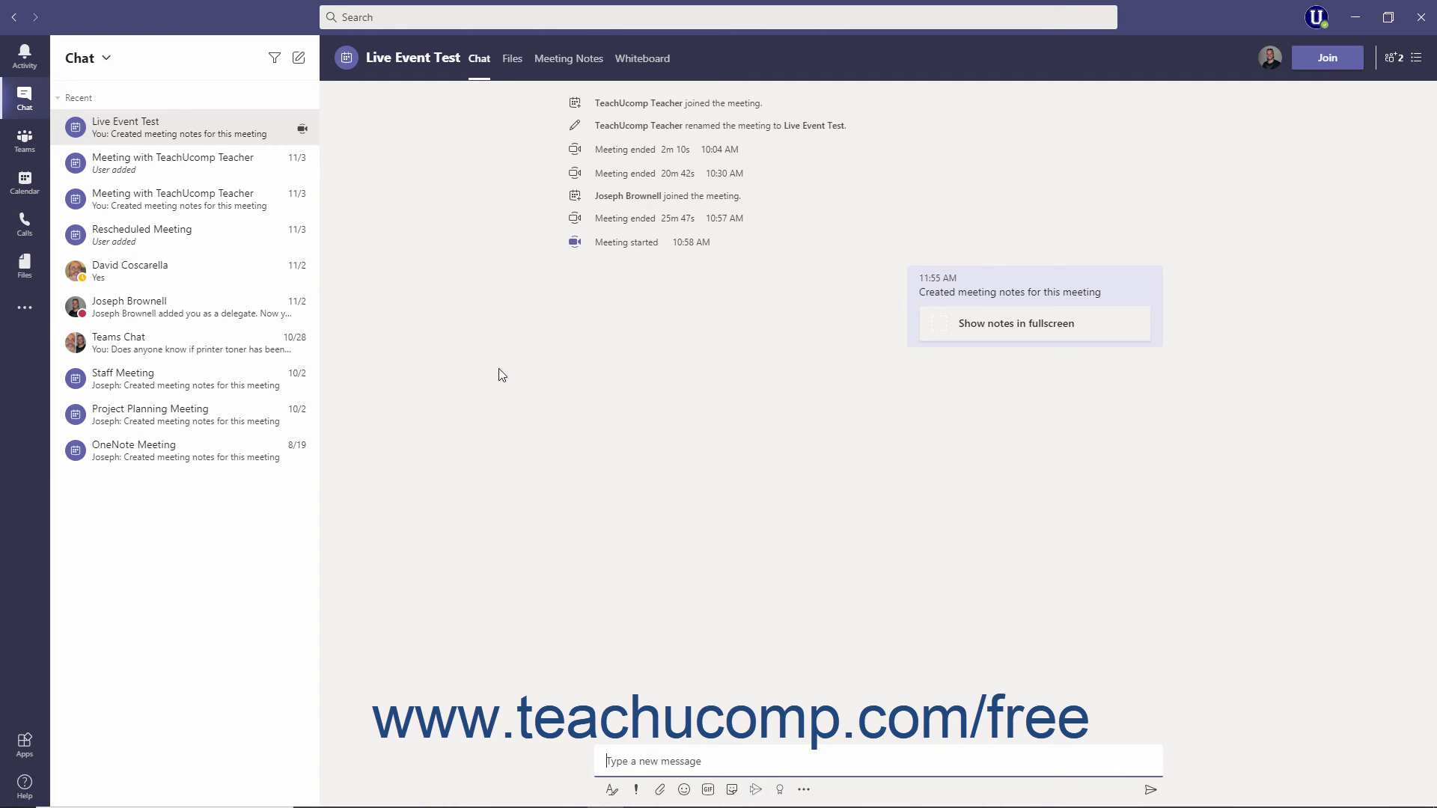
Reopen the Live Event Test details from the calendar and examine its live event resources.
{"action": "left_click", "coordinate": [18, 192]}
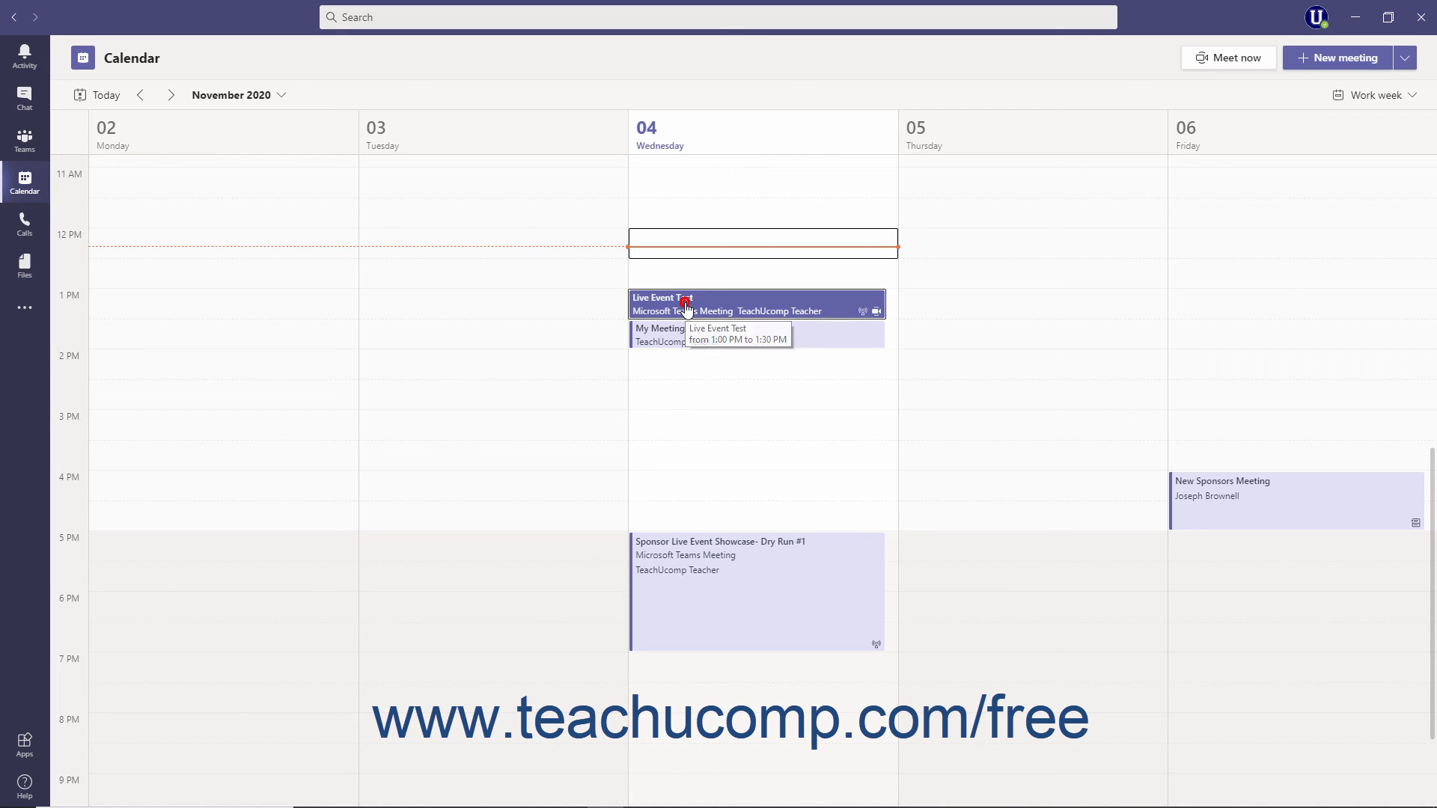
{"action": "left_click", "coordinate": [687, 308]}
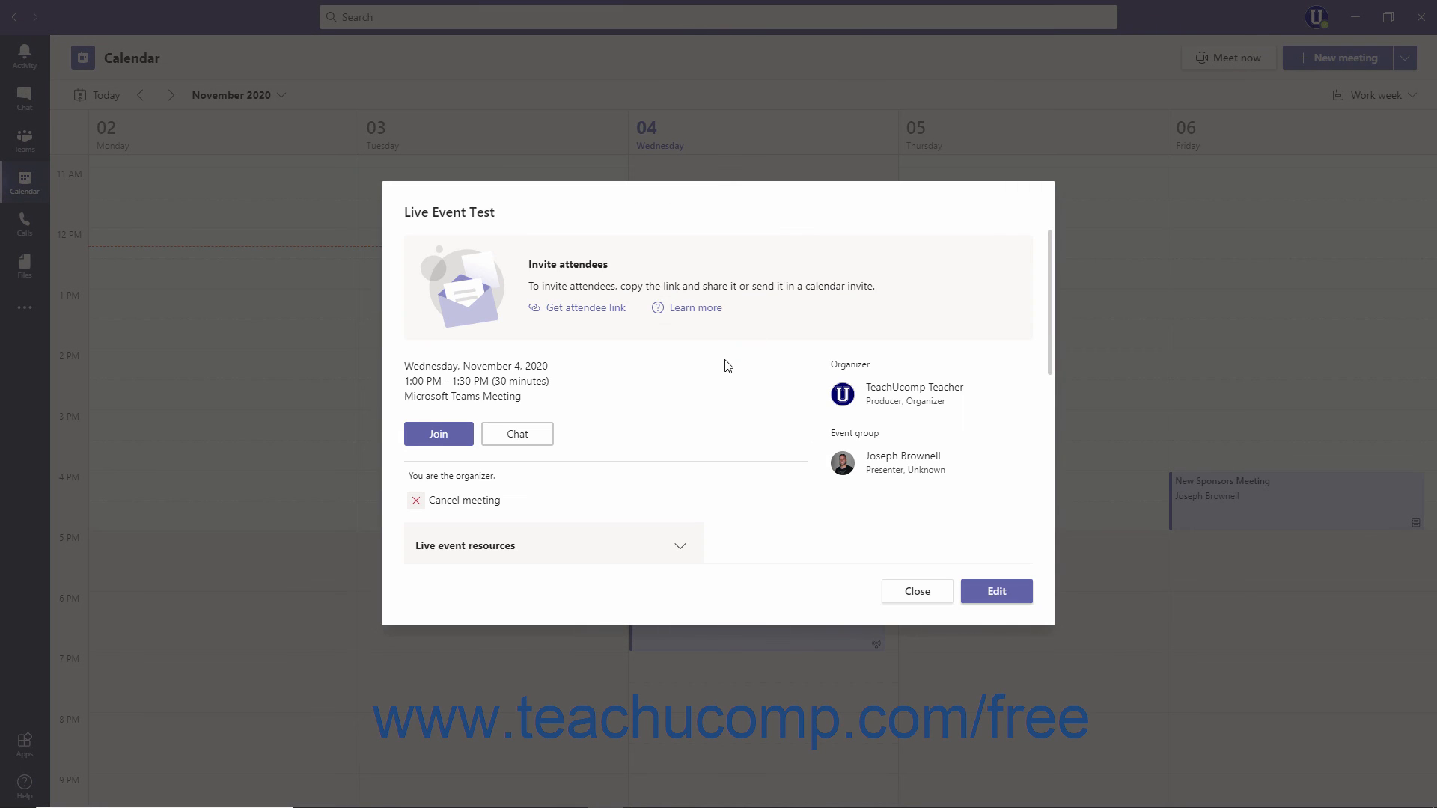
{"action": "scroll", "coordinate": [721, 374], "scroll_direction": "down", "scroll_amount": 3}
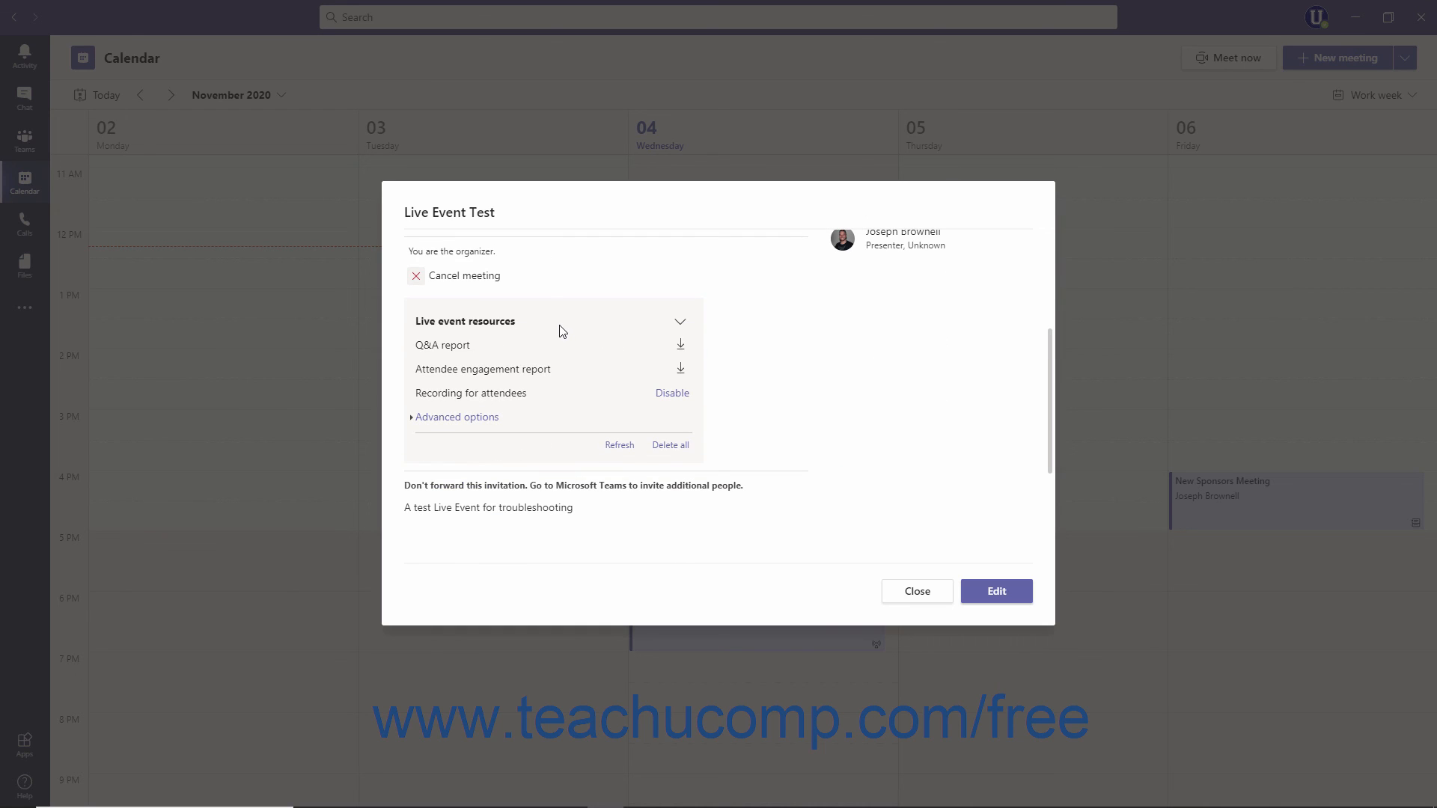